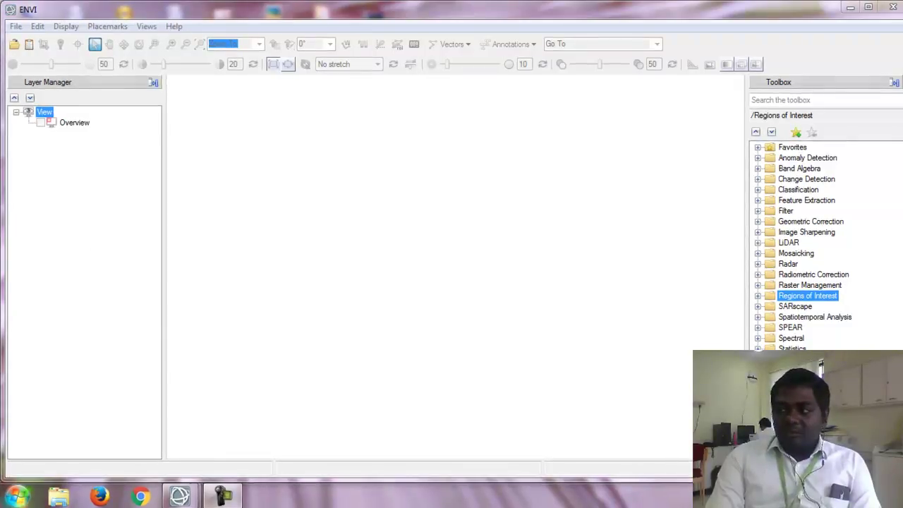
- Open the Windows Start menu over the empty ENVI workspace
{"action": "key", "text": "super"}
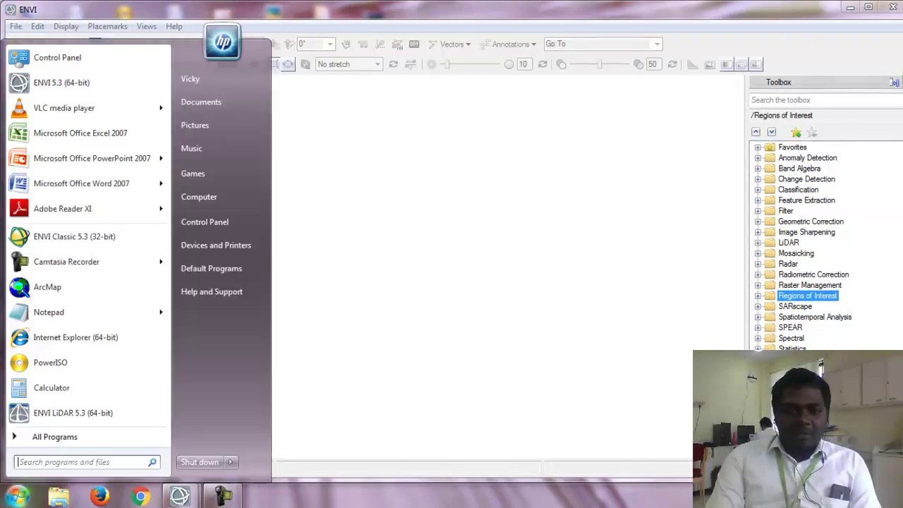
- Browse Explorer to D:\class\multi on Study (D:), then minimize it to return to ENVI
{"action": "left_click", "coordinate": [212, 200]}
{"action": "left_click", "coordinate": [341, 104]}
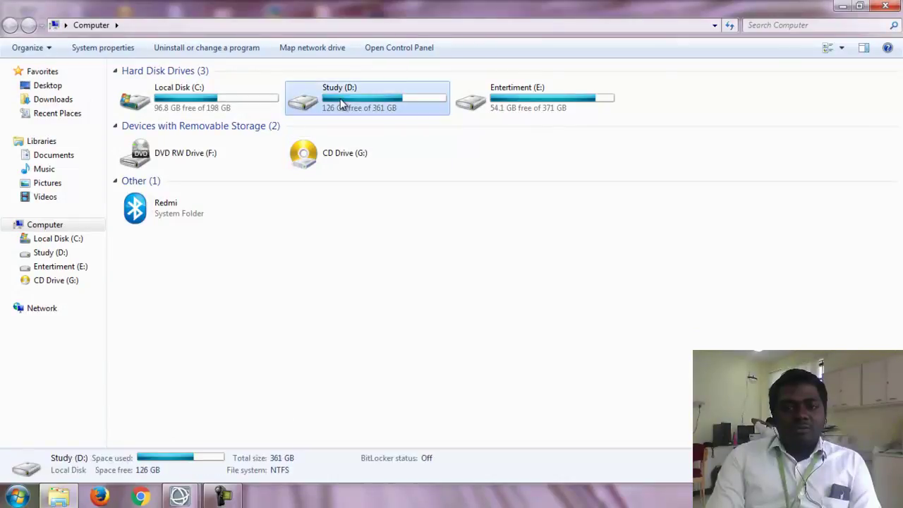
{"action": "double_click", "coordinate": [341, 103]}
{"action": "double_click", "coordinate": [184, 131]}
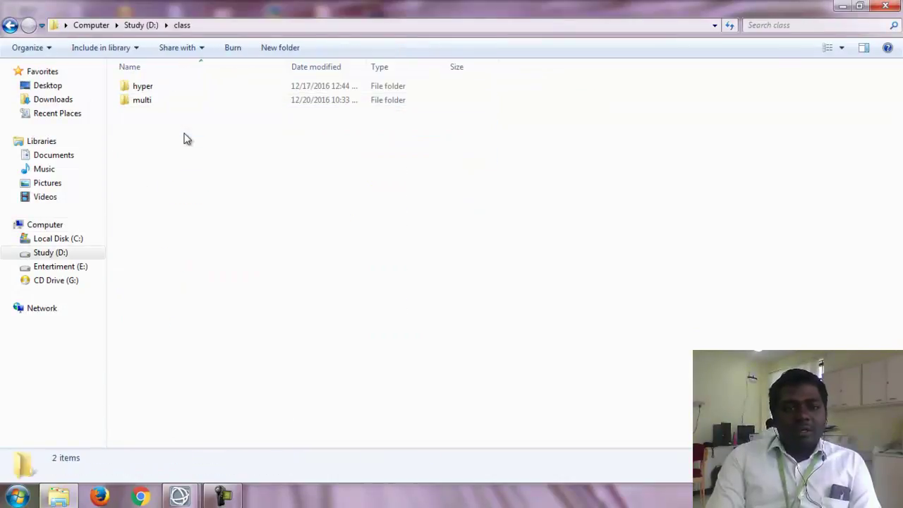
{"action": "double_click", "coordinate": [167, 103]}
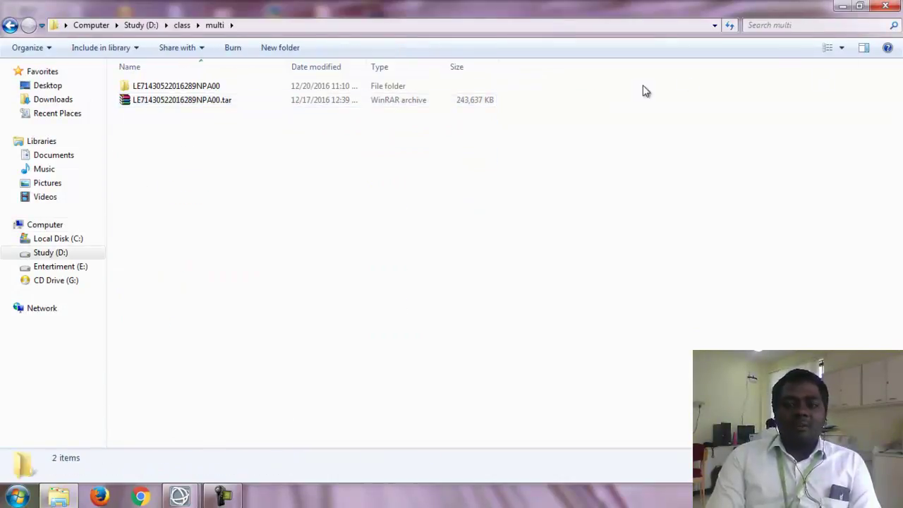
{"action": "left_click", "coordinate": [842, 6]}
{"action": "left_click", "coordinate": [14, 43]}
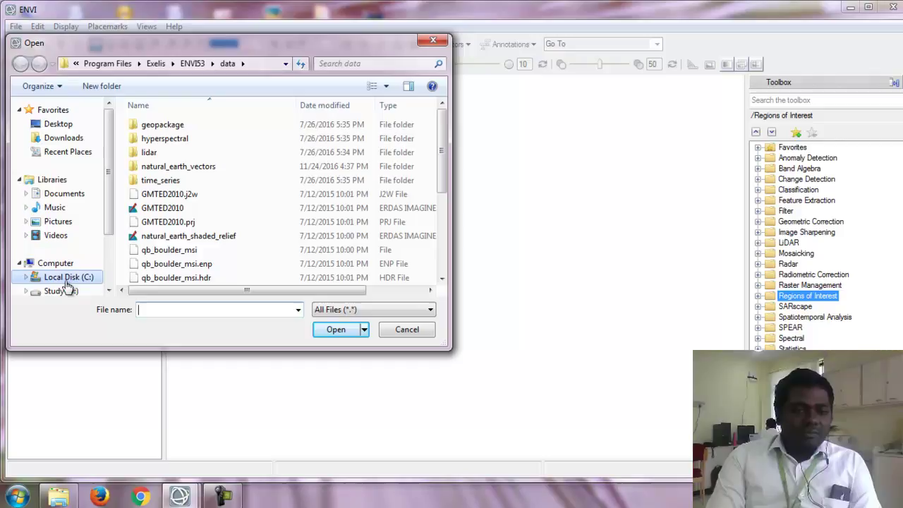
{"action": "left_click", "coordinate": [64, 291]}
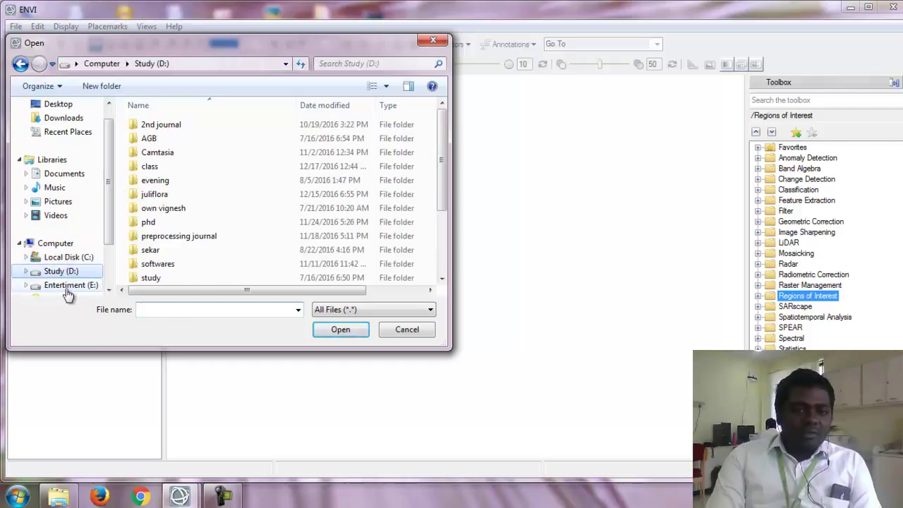
{"action": "double_click", "coordinate": [158, 168]}
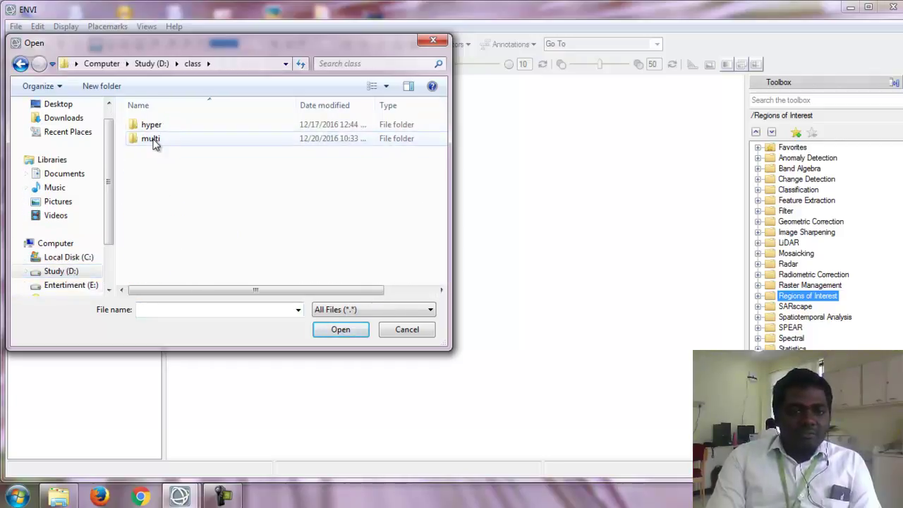
{"action": "double_click", "coordinate": [154, 140]}
{"action": "double_click", "coordinate": [189, 126]}
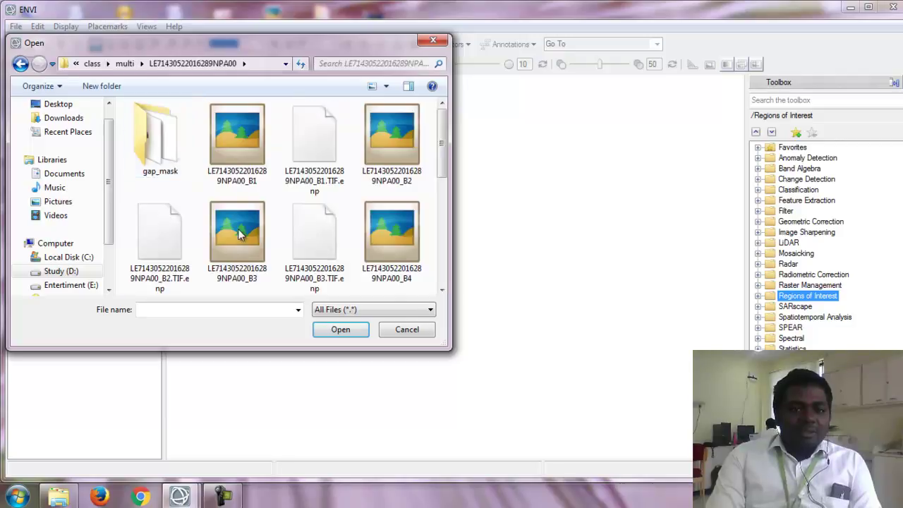
{"action": "left_click_drag", "start_coordinate": [442, 165], "coordinate": [440, 268]}
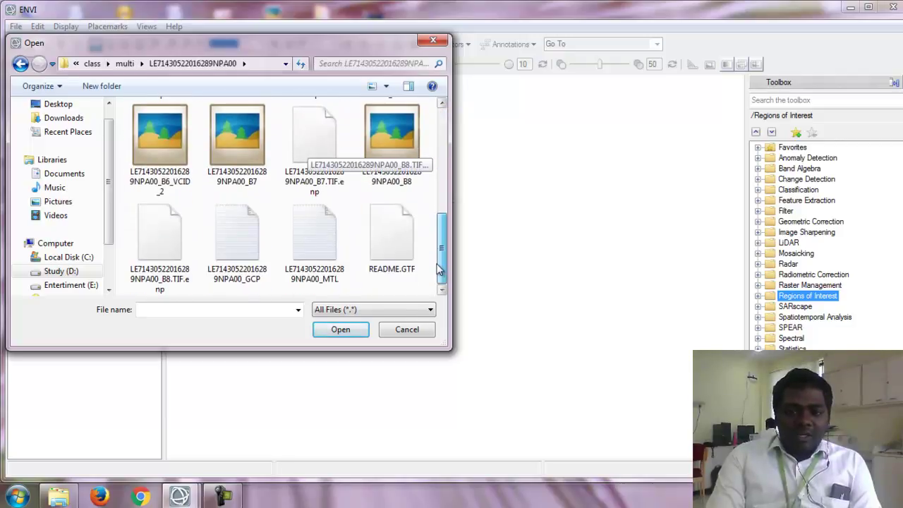
{"action": "left_click", "coordinate": [302, 262]}
{"action": "left_click", "coordinate": [341, 329]}
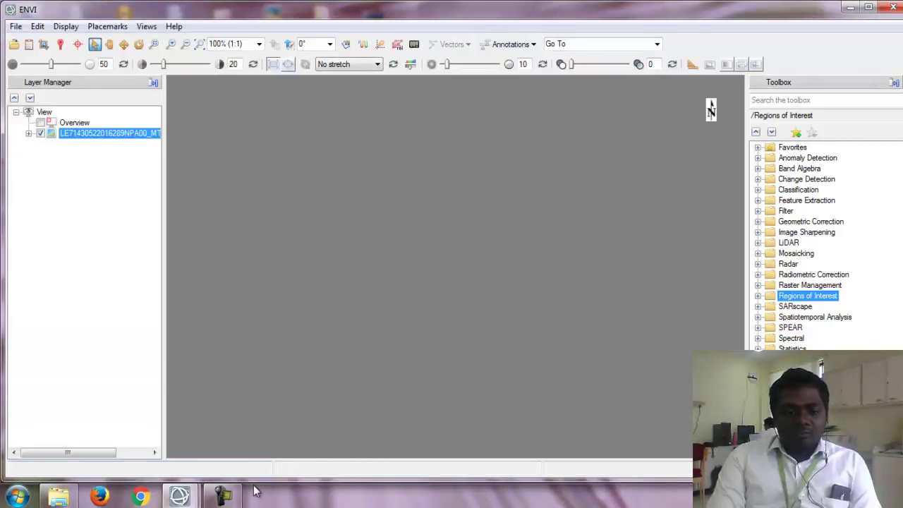
{"action": "left_click", "coordinate": [222, 495]}
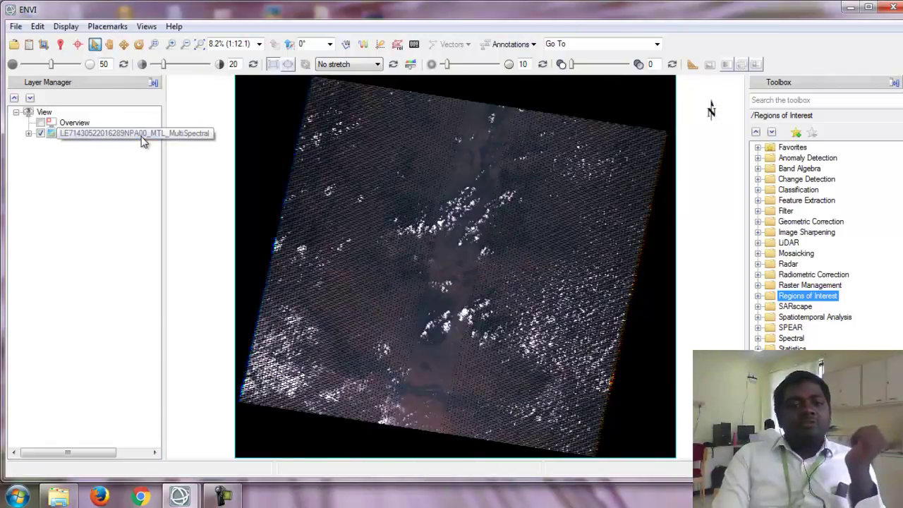
- Open the Data Manager listing the MultiSpectral, Thermal and Panchromatic band sets
{"action": "left_click", "coordinate": [28, 46]}
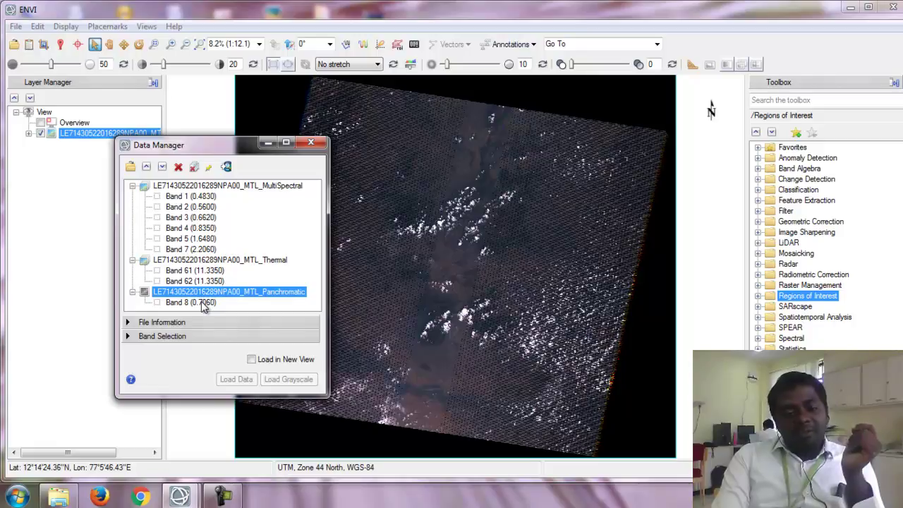
- Minimize the Data Manager, filter the Toolbox to 'ndvi', and close the NDVI input dialog unused
{"action": "left_click", "coordinate": [268, 145]}
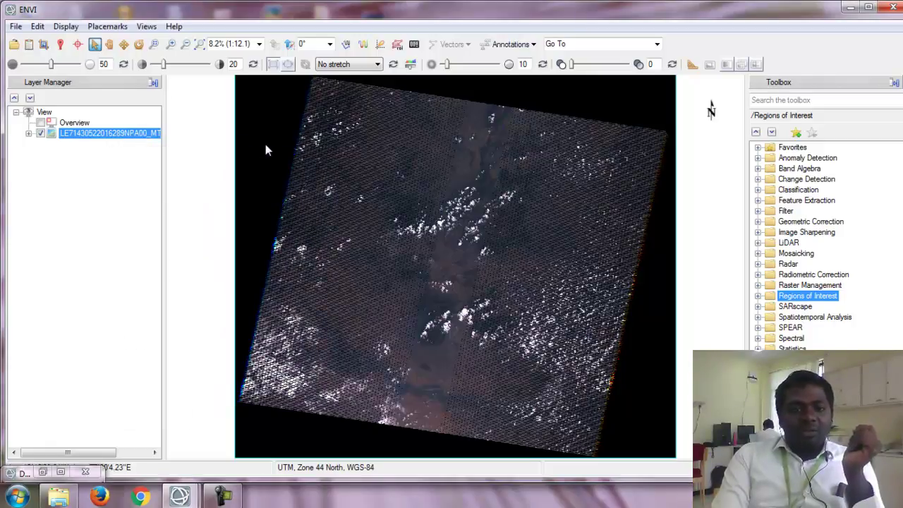
{"action": "left_click", "coordinate": [827, 101]}
{"action": "type", "text": "n"}
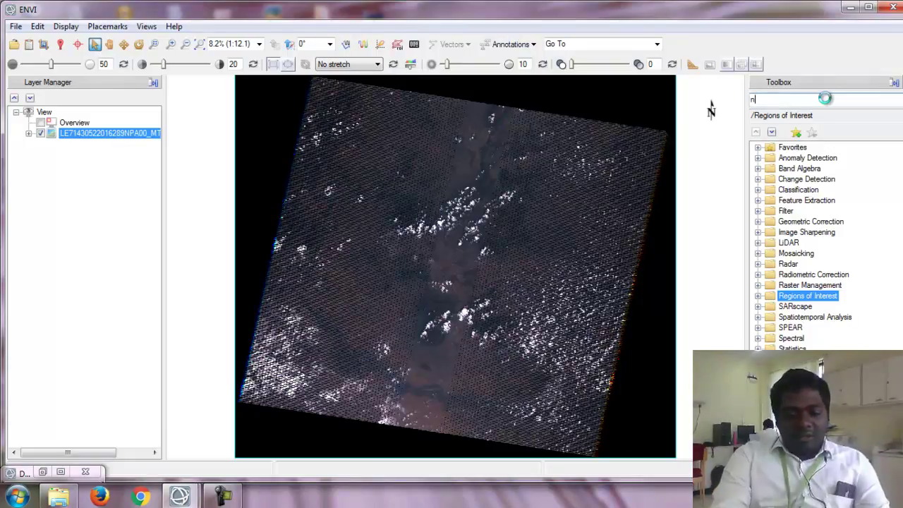
{"action": "type", "text": "dvi"}
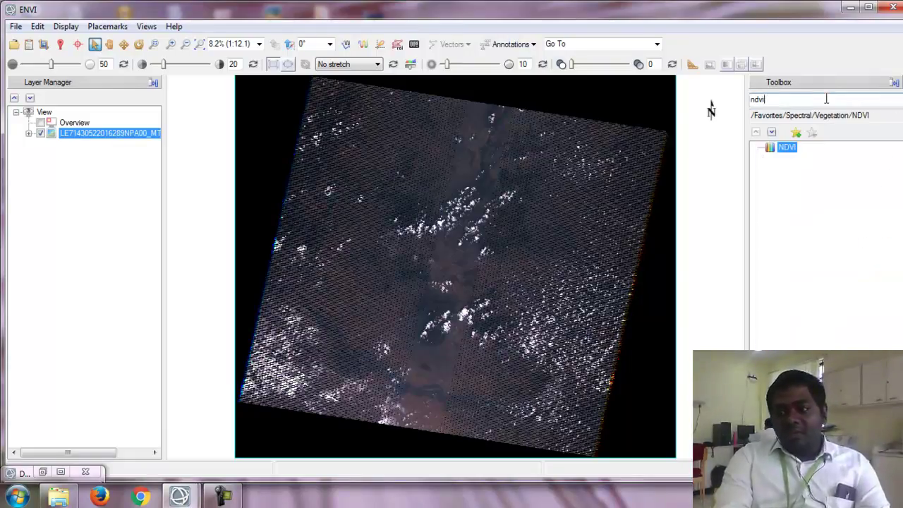
{"action": "key", "text": "Return"}
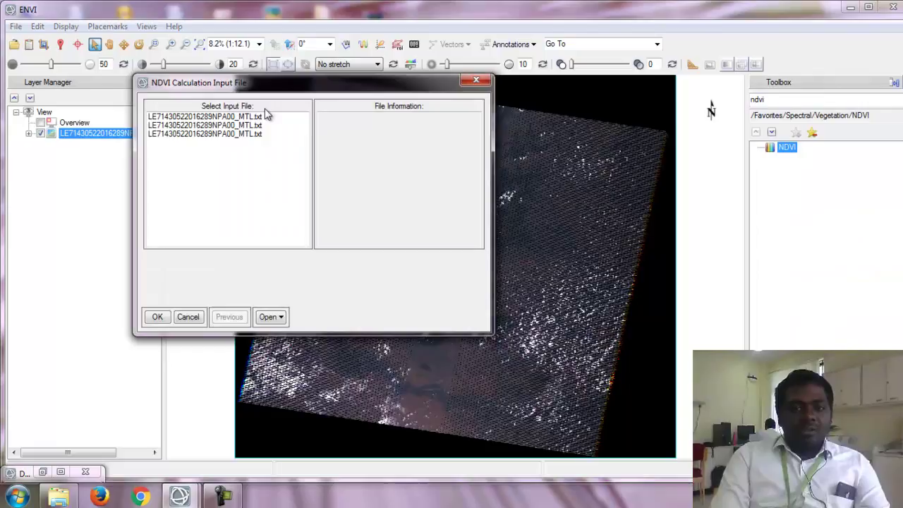
{"action": "left_click", "coordinate": [259, 119]}
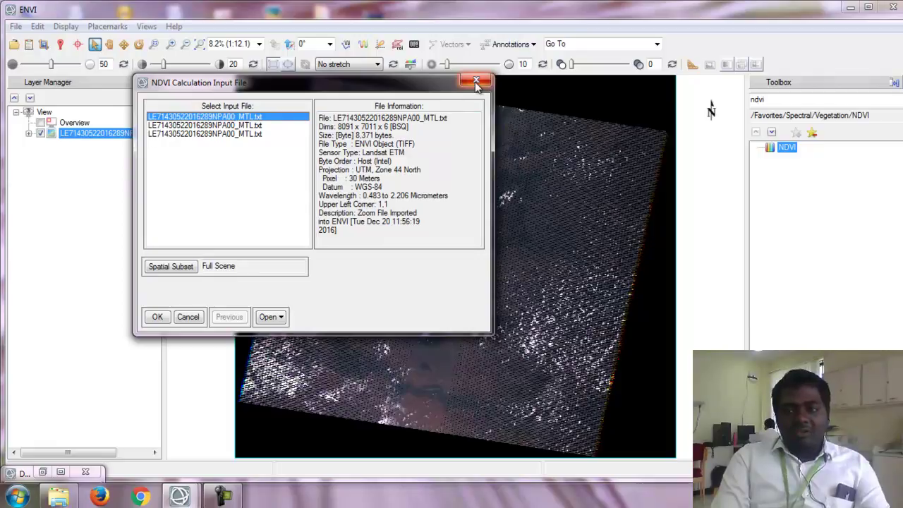
{"action": "left_click", "coordinate": [477, 83]}
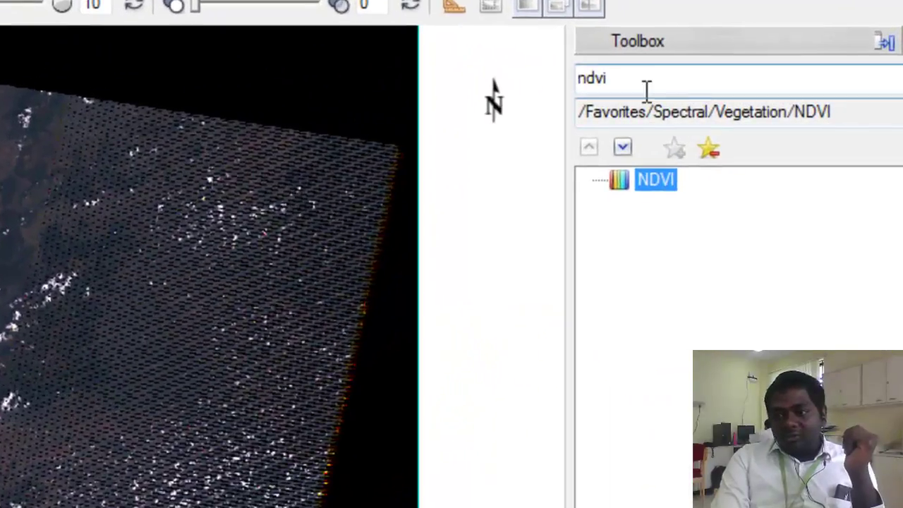
- Search the Toolbox for 'gapfill' and launch the landsat_gapfill tool
{"action": "double_click", "coordinate": [646, 89]}
{"action": "key", "text": "BackSpace"}
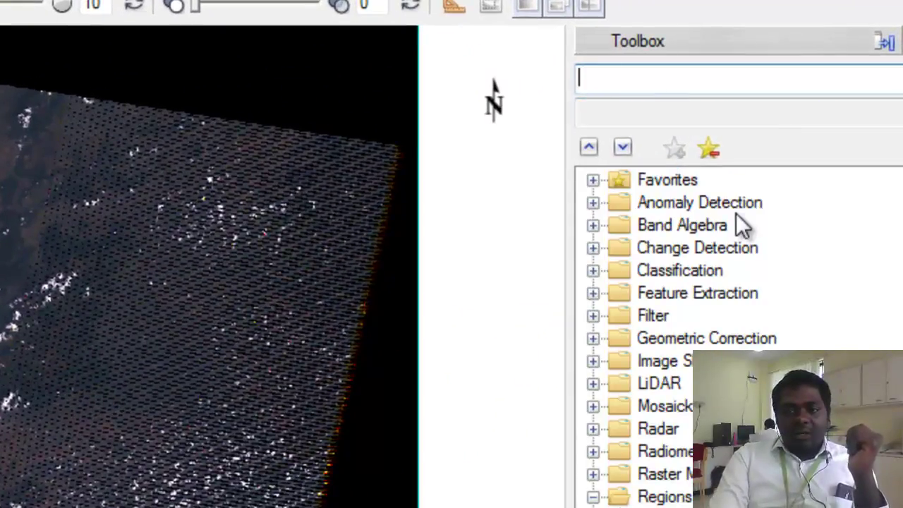
{"action": "type", "text": "ga"}
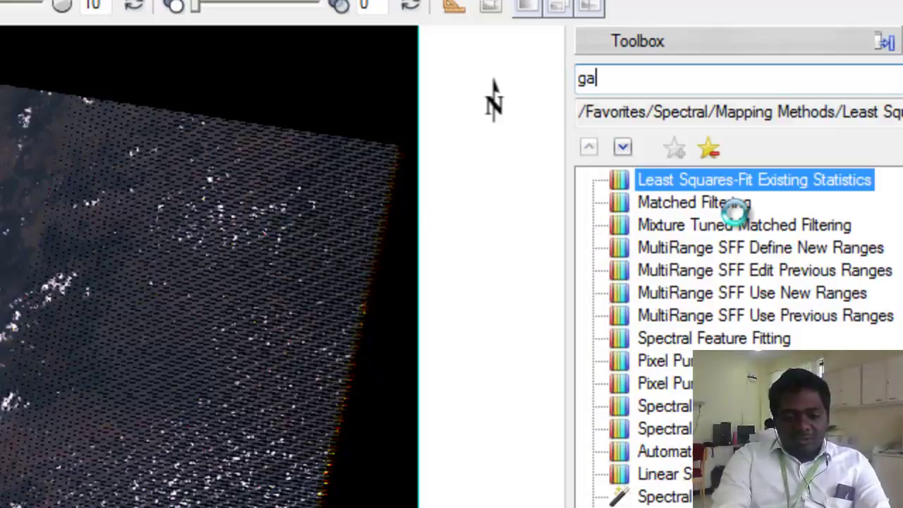
{"action": "type", "text": "pfill"}
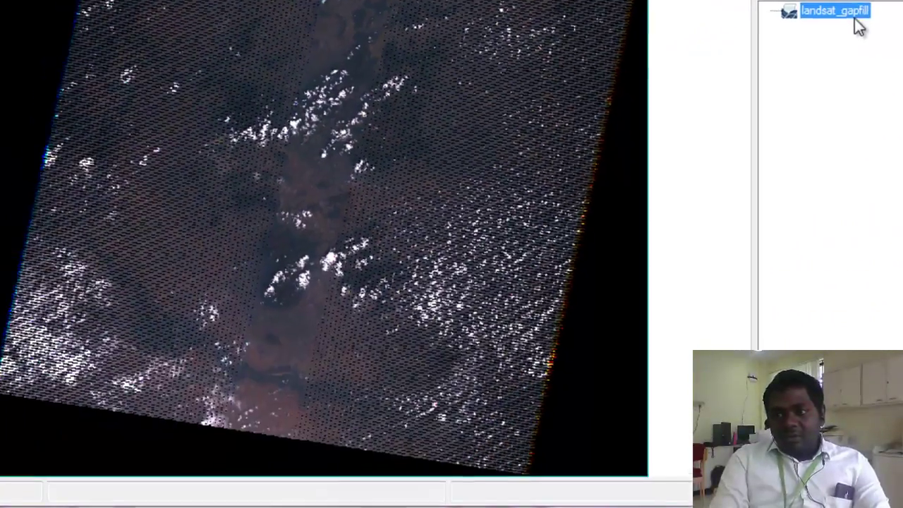
{"action": "double_click", "coordinate": [712, 180]}
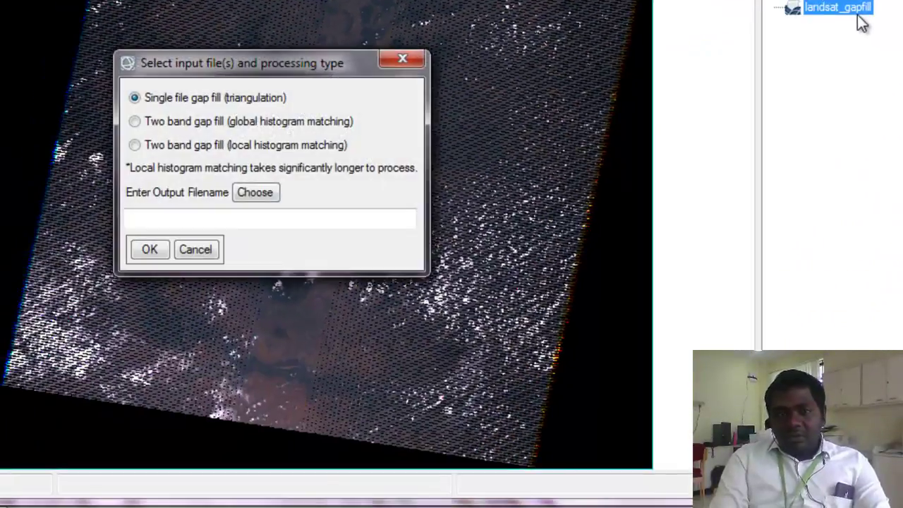
- Run single-file gap fill on the first MTL file, writing Desktop\gapfill
{"action": "left_click", "coordinate": [256, 193]}
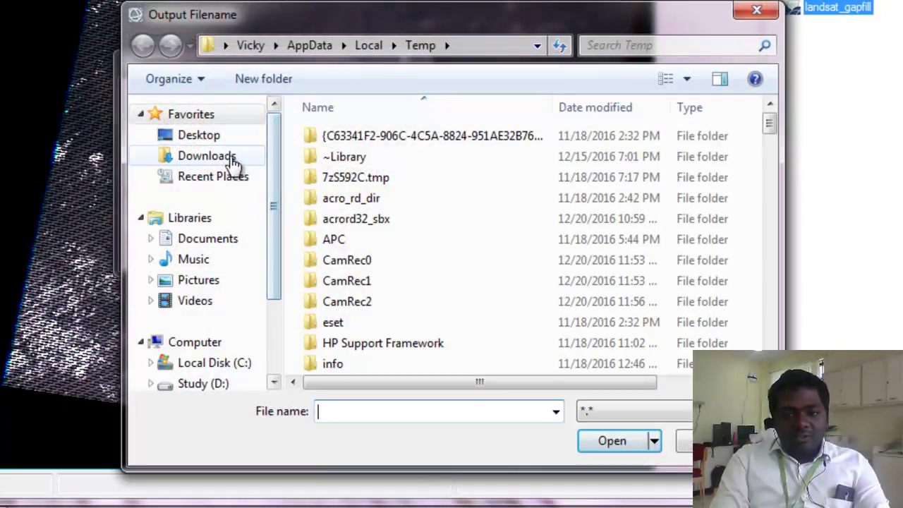
{"action": "left_click", "coordinate": [228, 136]}
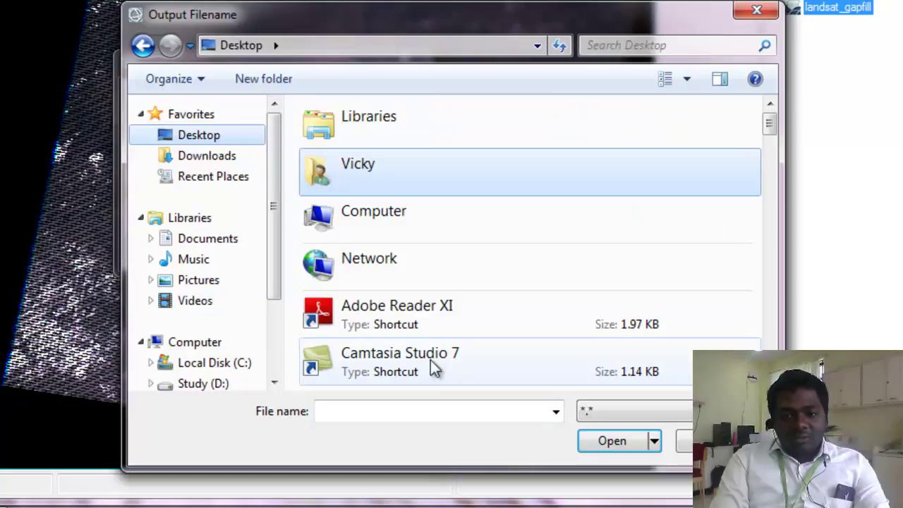
{"action": "left_click", "coordinate": [334, 417]}
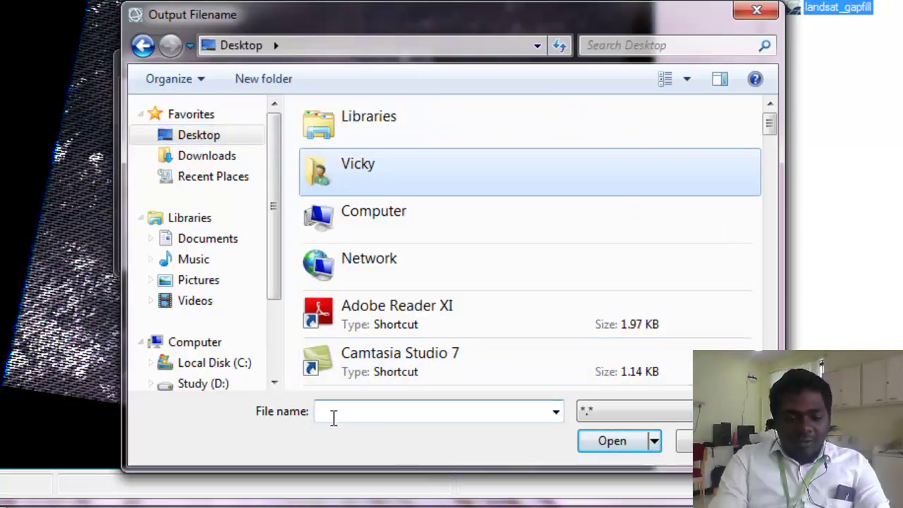
{"action": "type", "text": "gapfill"}
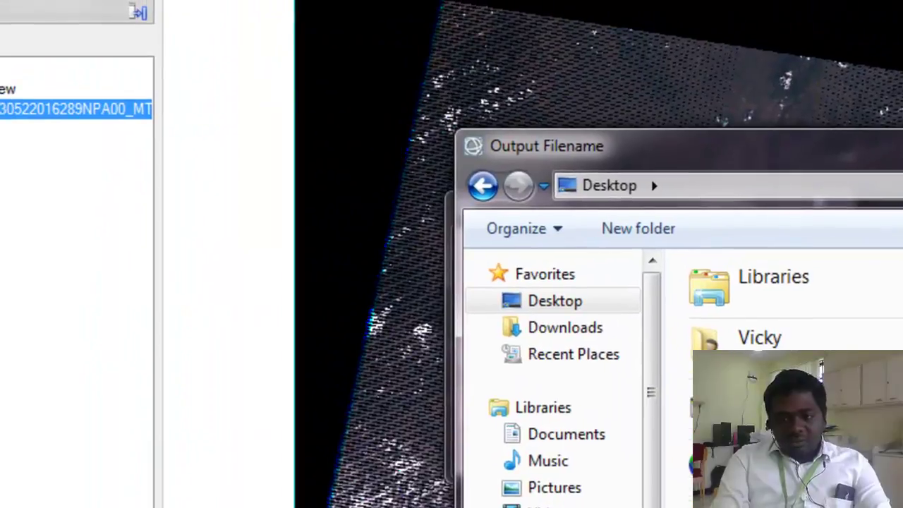
{"action": "key", "text": "Return"}
{"action": "left_click", "coordinate": [483, 452]}
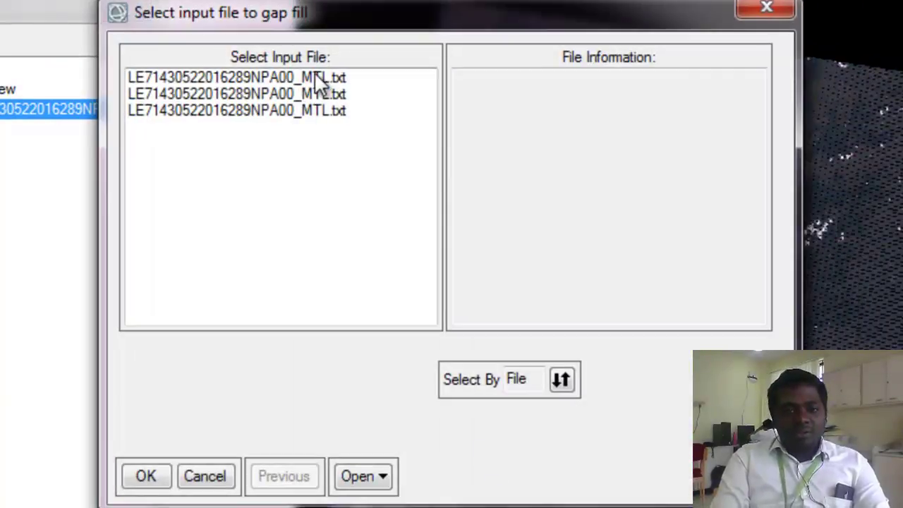
{"action": "left_click", "coordinate": [315, 77]}
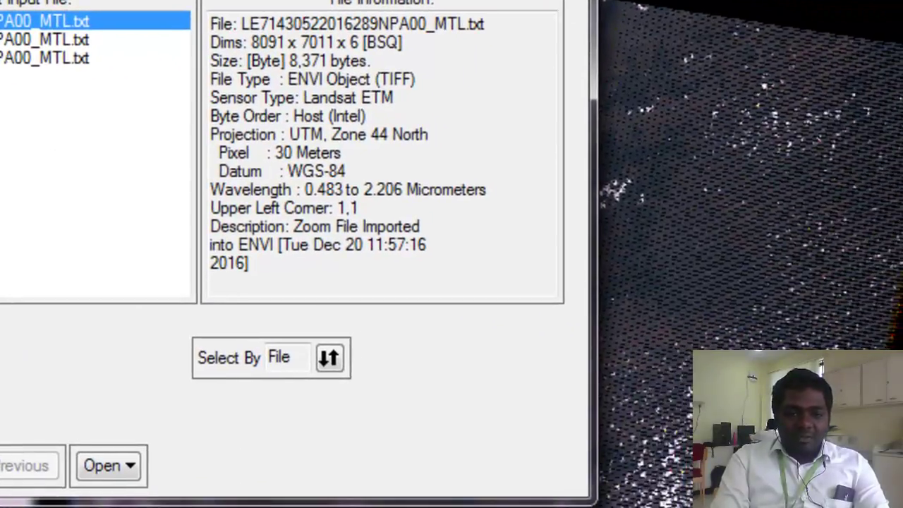
{"action": "key", "text": "Return"}
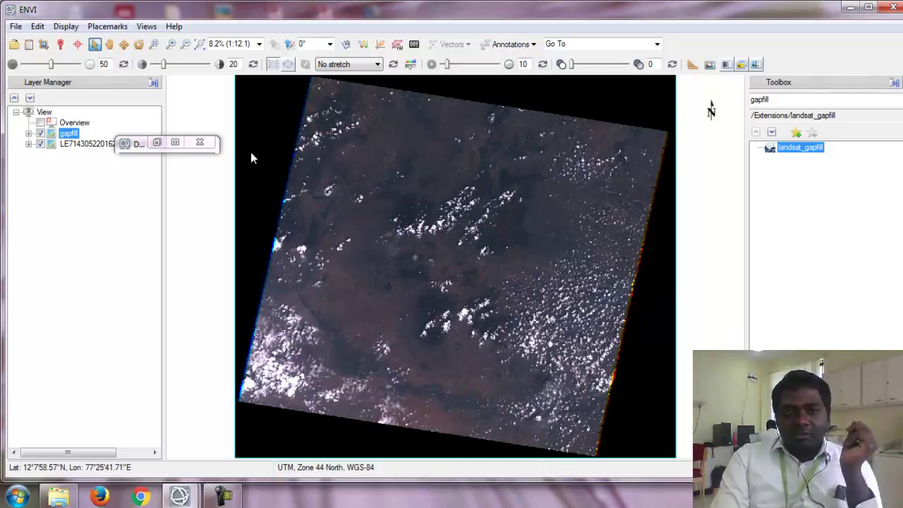
- Save gapfill as ENVI with a spatial subset of columns 3543–4250 and rows 5284–6153
{"action": "left_click", "coordinate": [15, 27]}
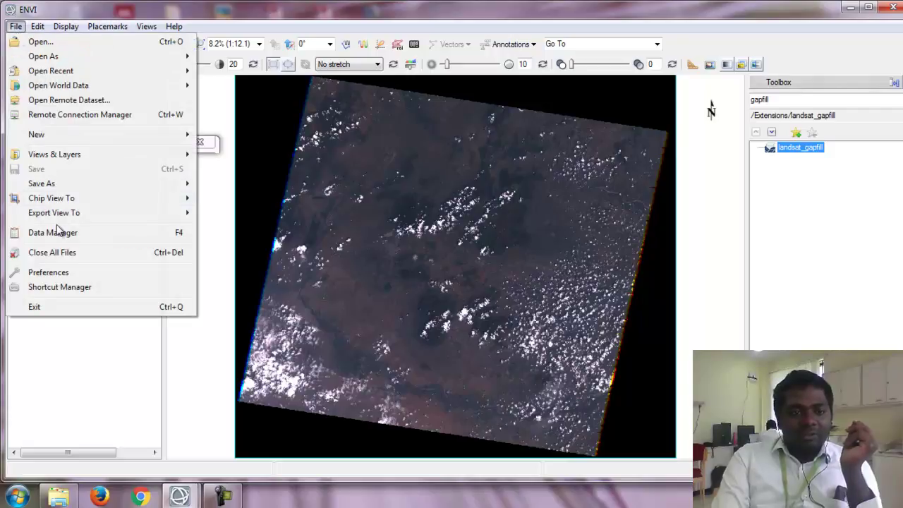
{"action": "mouse_move", "coordinate": [115, 186]}
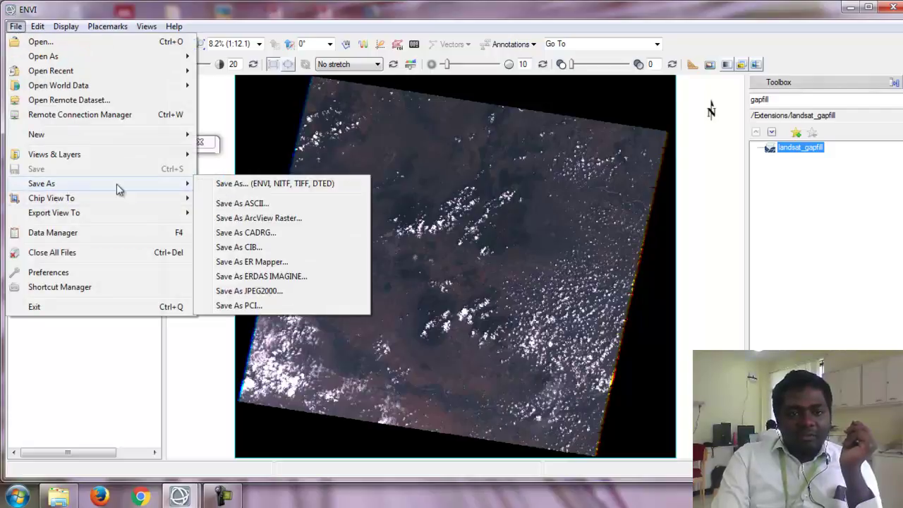
{"action": "left_click", "coordinate": [244, 185]}
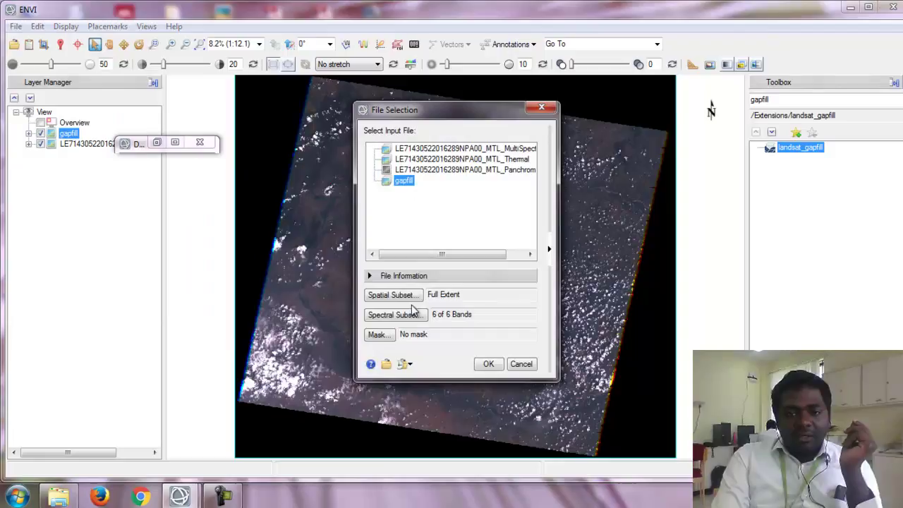
{"action": "left_click", "coordinate": [412, 295]}
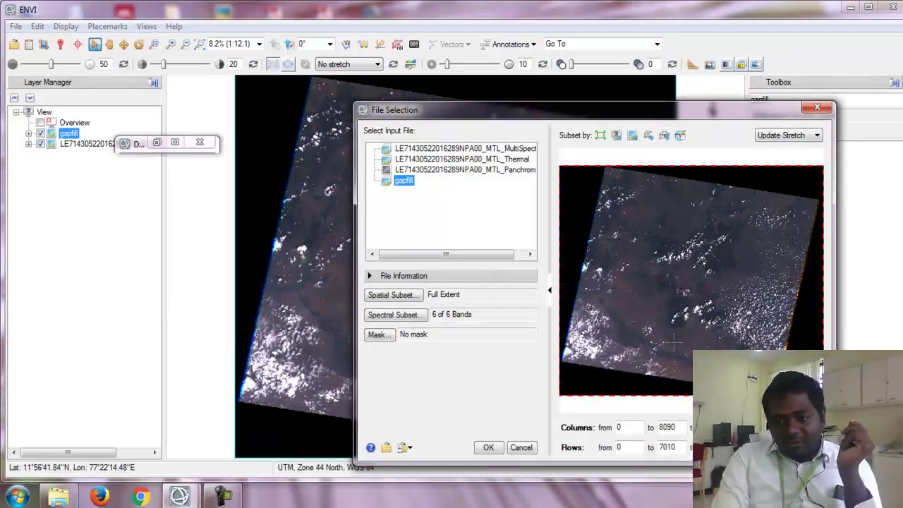
{"action": "left_click_drag", "start_coordinate": [674, 339], "coordinate": [698, 367]}
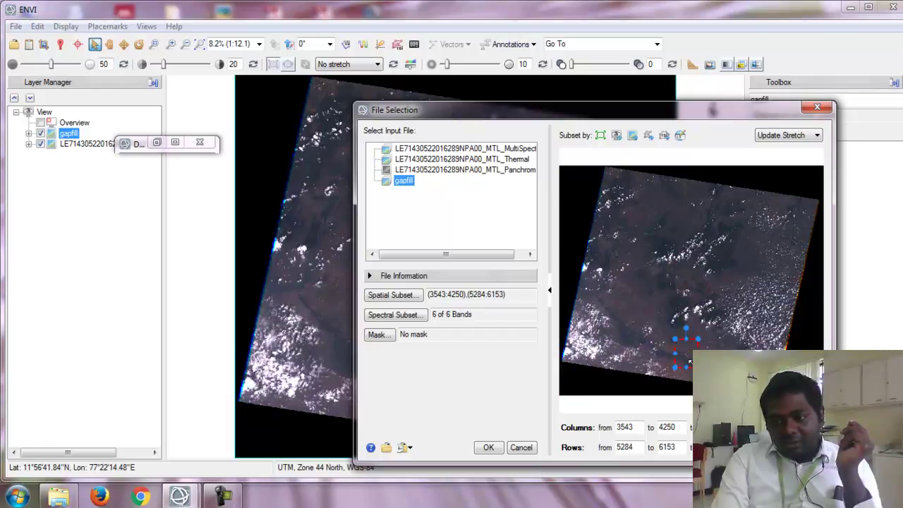
{"action": "left_click", "coordinate": [488, 448]}
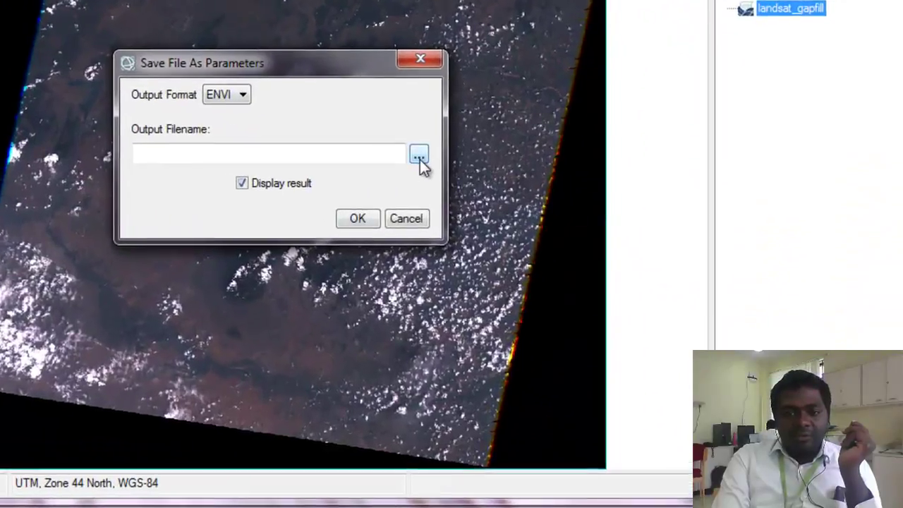
- Write the subset to the Desktop as subset.dat and dismiss the floating status window
{"action": "left_click", "coordinate": [418, 156]}
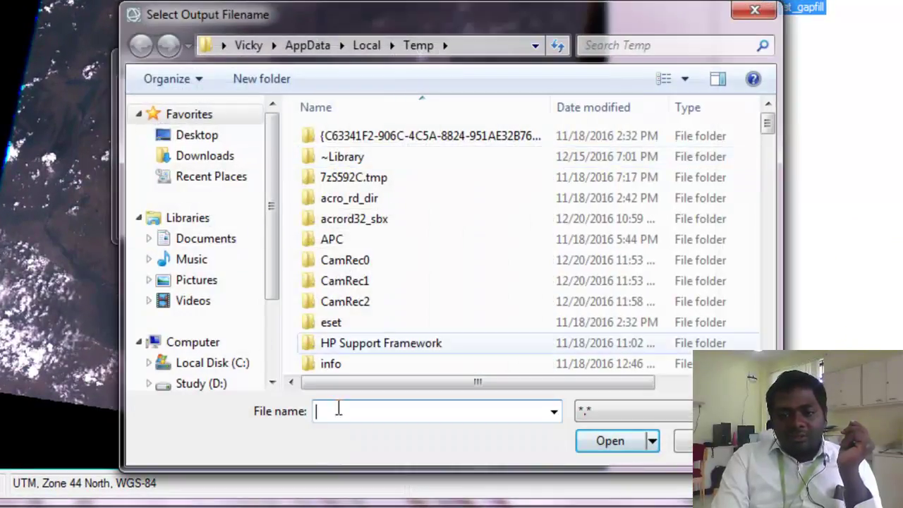
{"action": "left_click", "coordinate": [199, 135]}
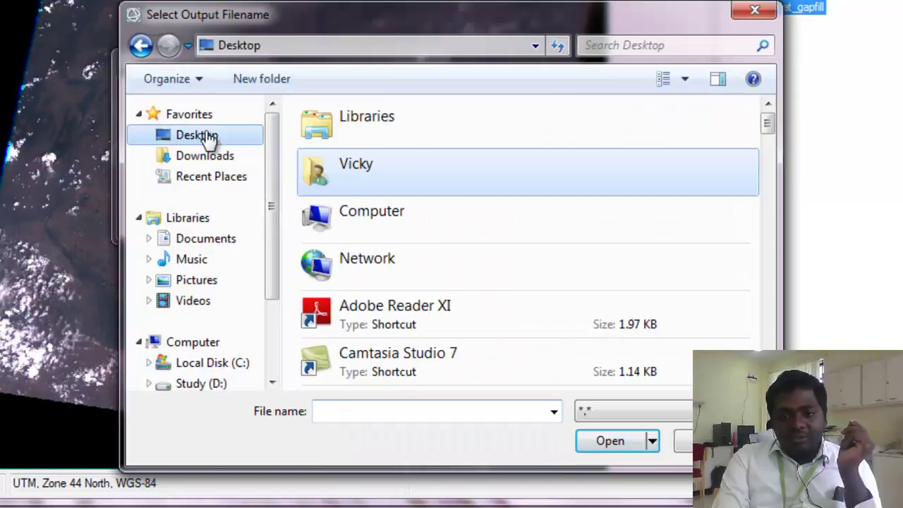
{"action": "left_click", "coordinate": [344, 415]}
{"action": "type", "text": "su"}
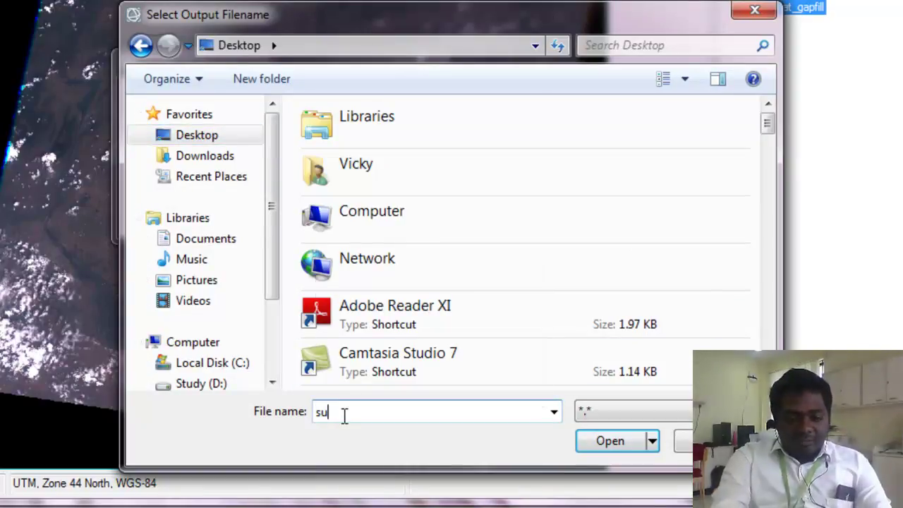
{"action": "type", "text": "bset"}
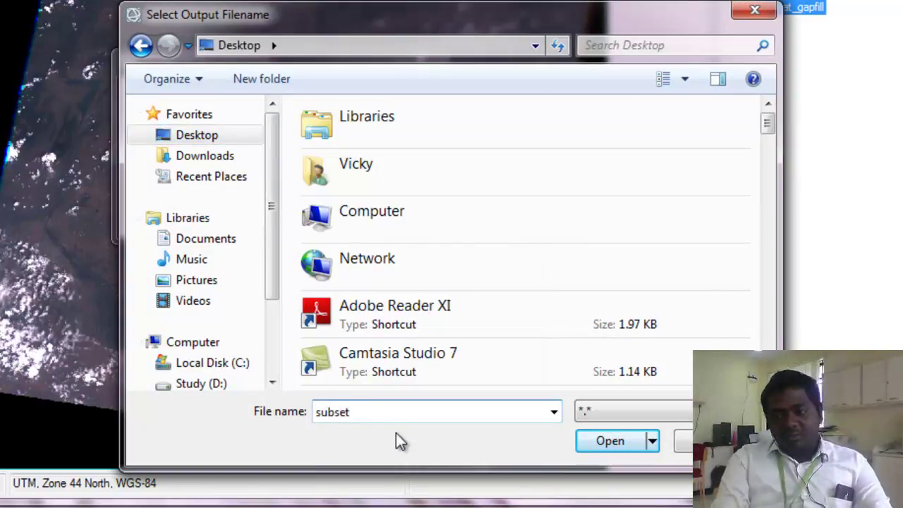
{"action": "left_click", "coordinate": [624, 445]}
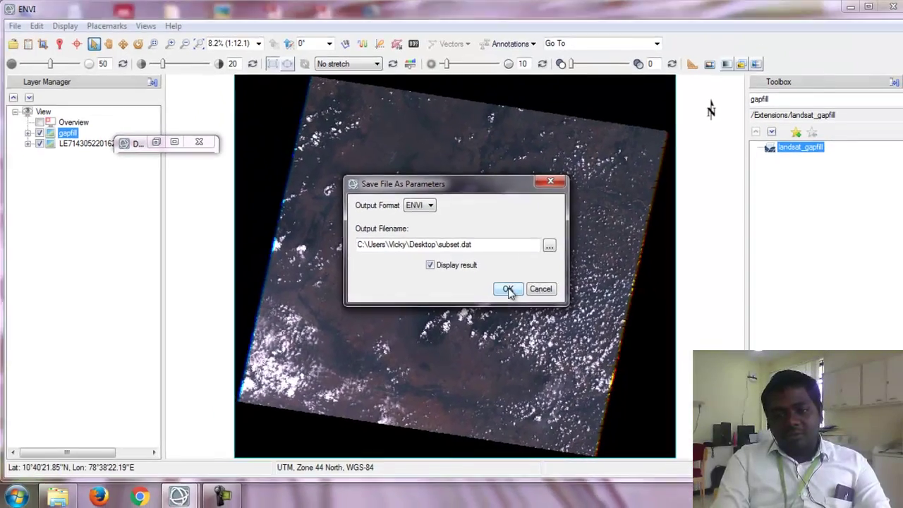
{"action": "left_click", "coordinate": [508, 290]}
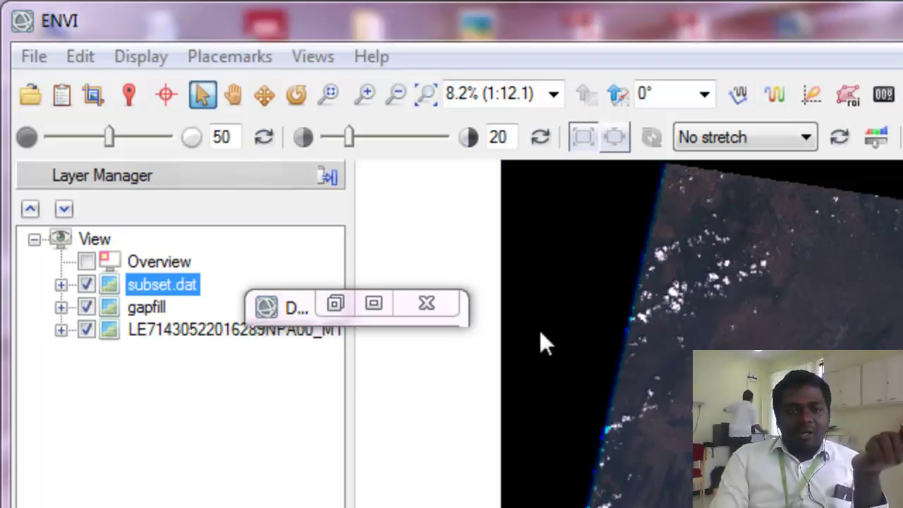
{"action": "left_click", "coordinate": [427, 303]}
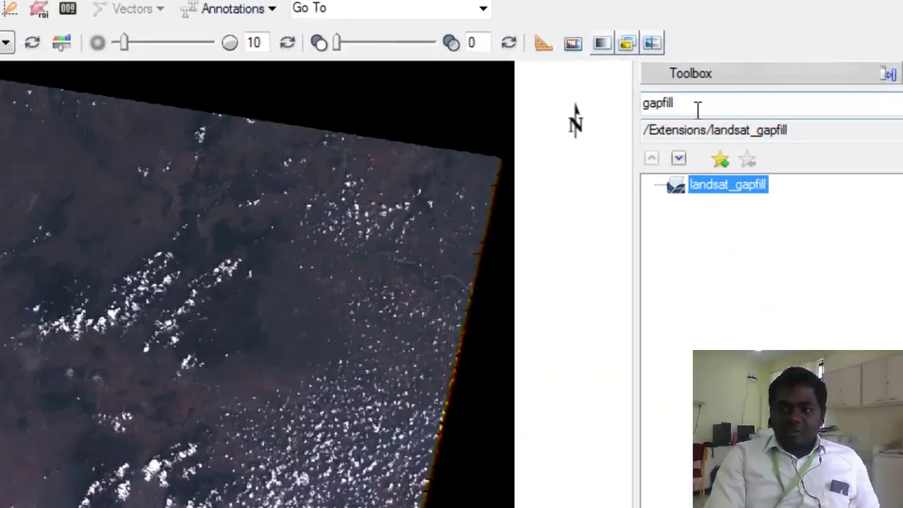
- Compute an NDVI of subset.dat into memory as [Memory1]
{"action": "double_click", "coordinate": [780, 102]}
{"action": "left_click", "coordinate": [750, 99]}
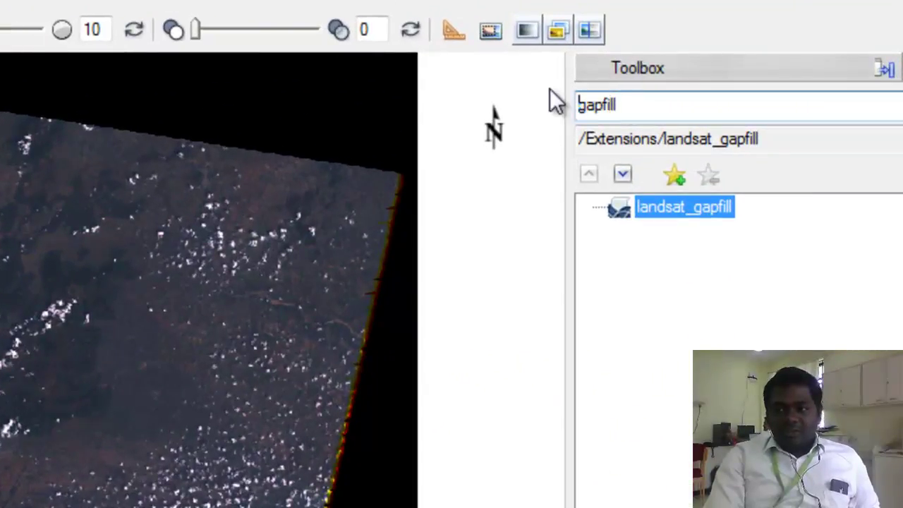
{"action": "key", "text": "Home"}
{"action": "key", "text": "Delete"}
{"action": "key", "text": "Delete"}
{"action": "key", "text": "Delete"}
{"action": "key", "text": "Delete"}
{"action": "key", "text": "Delete"}
{"action": "key", "text": "Delete"}
{"action": "key", "text": "Delete"}
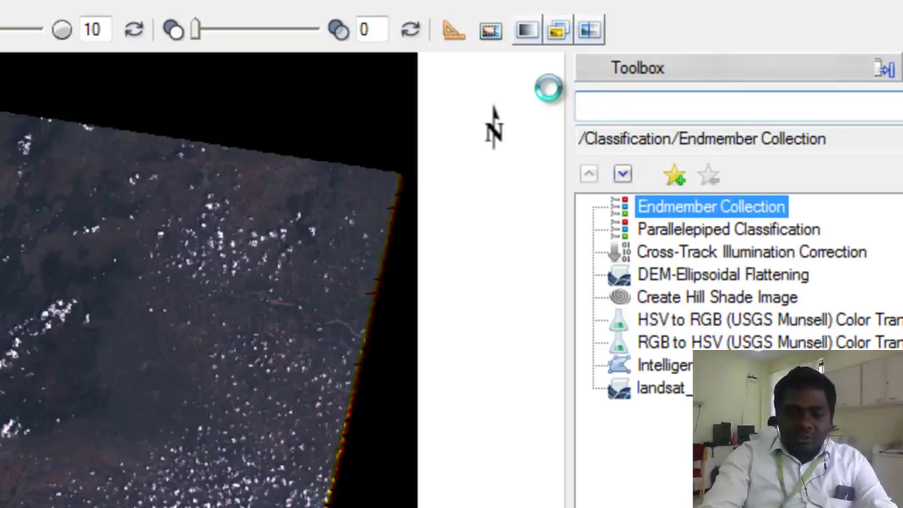
{"action": "type", "text": "ndvi"}
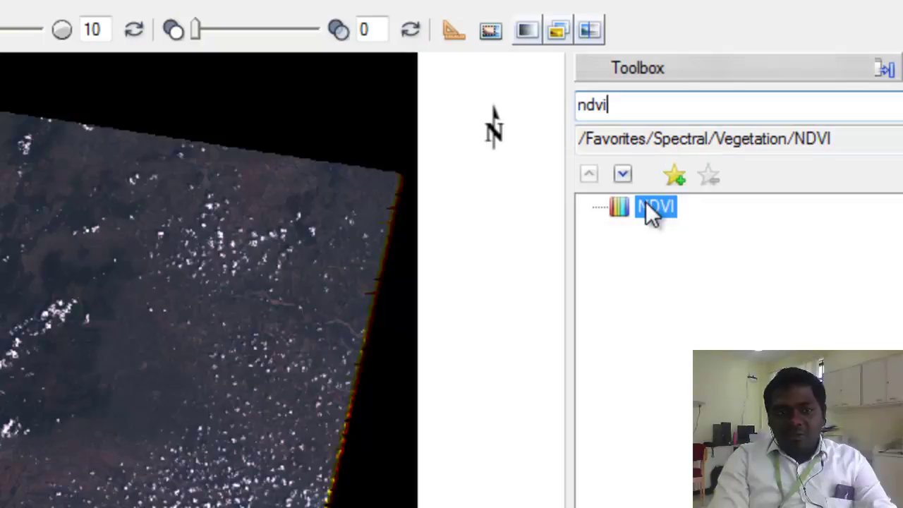
{"action": "double_click", "coordinate": [646, 207]}
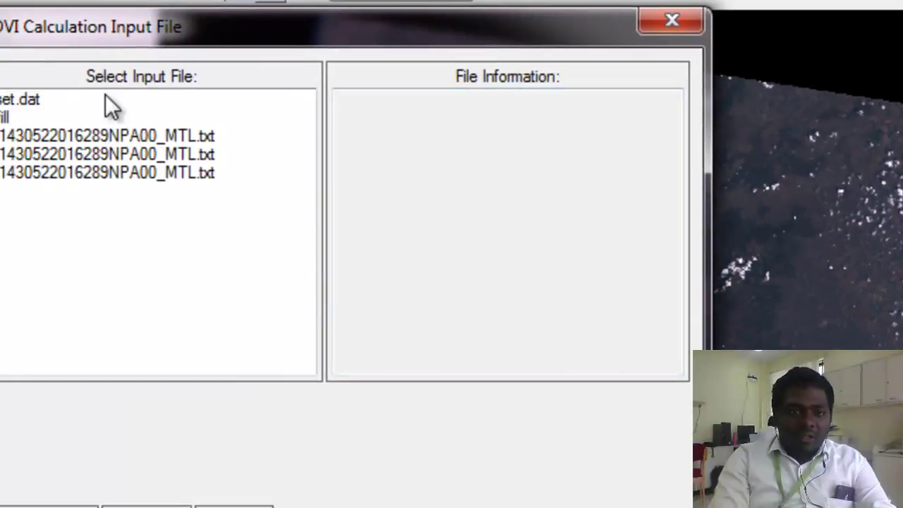
{"action": "left_click", "coordinate": [104, 93]}
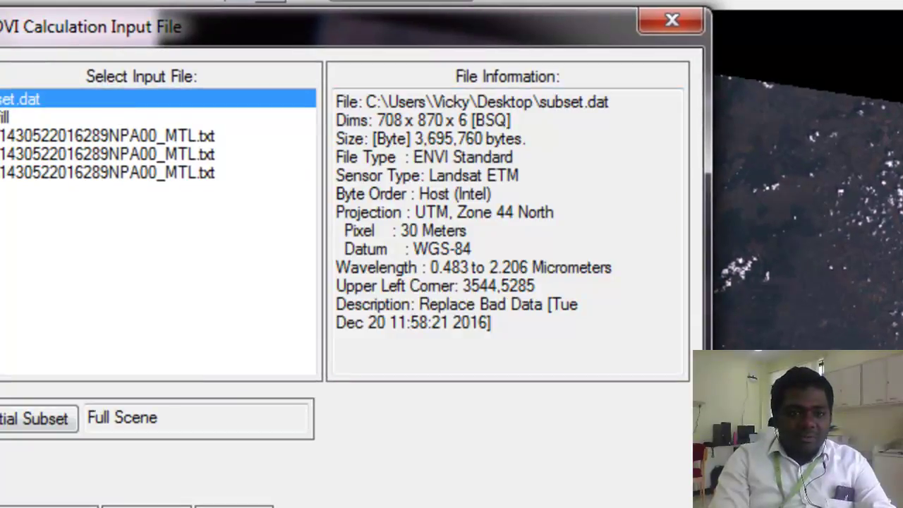
{"action": "key", "text": "Return"}
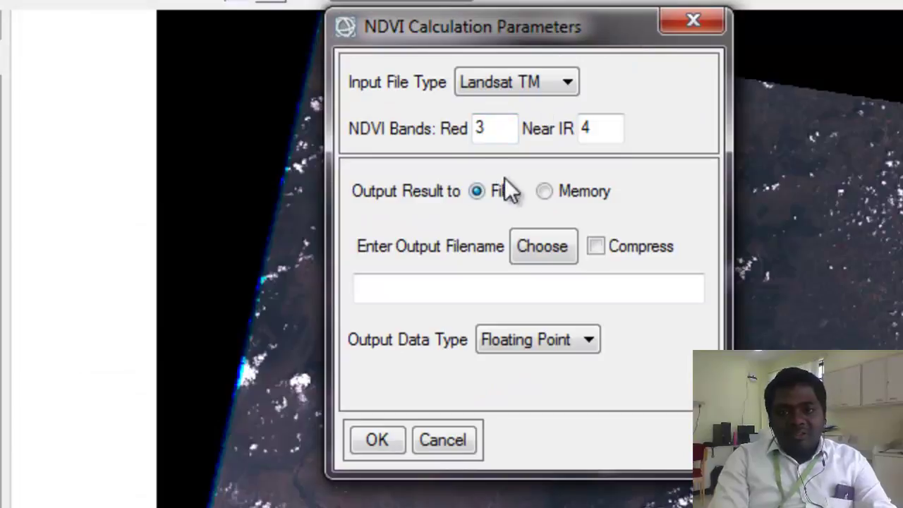
{"action": "left_click", "coordinate": [602, 189]}
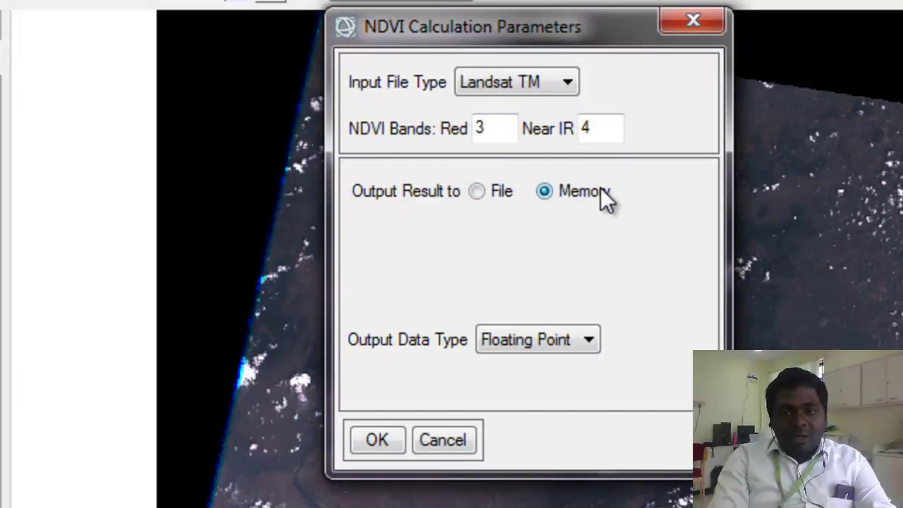
{"action": "left_click", "coordinate": [377, 443]}
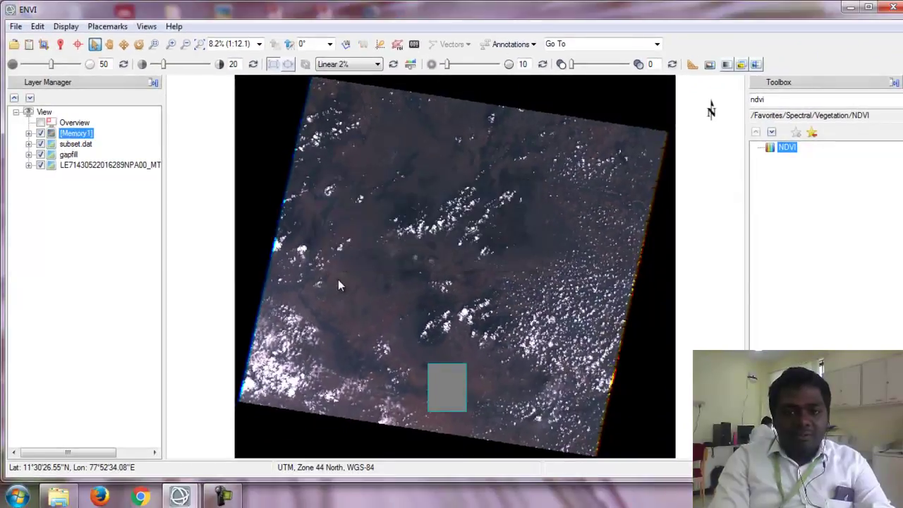
- Hide the subset.dat, gapfill and original Landsat layers
{"action": "left_click", "coordinate": [40, 144]}
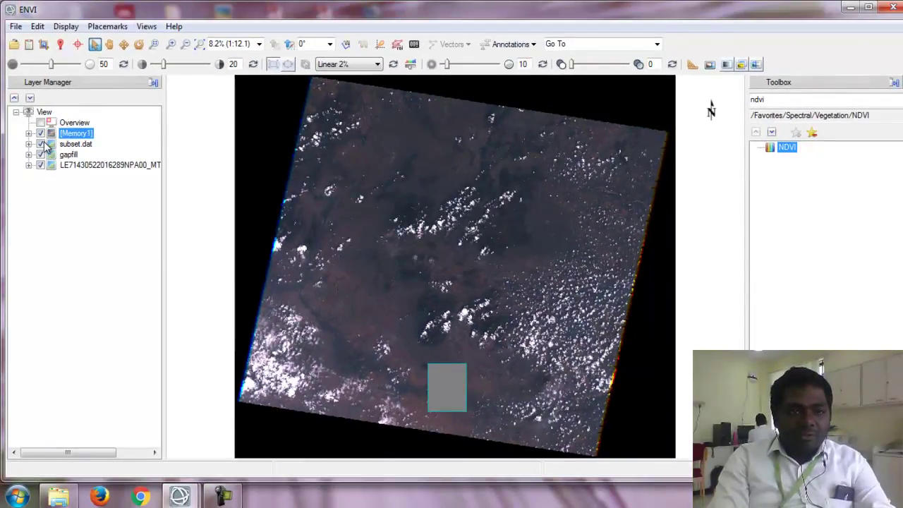
{"action": "left_click", "coordinate": [40, 154]}
{"action": "left_click", "coordinate": [40, 165]}
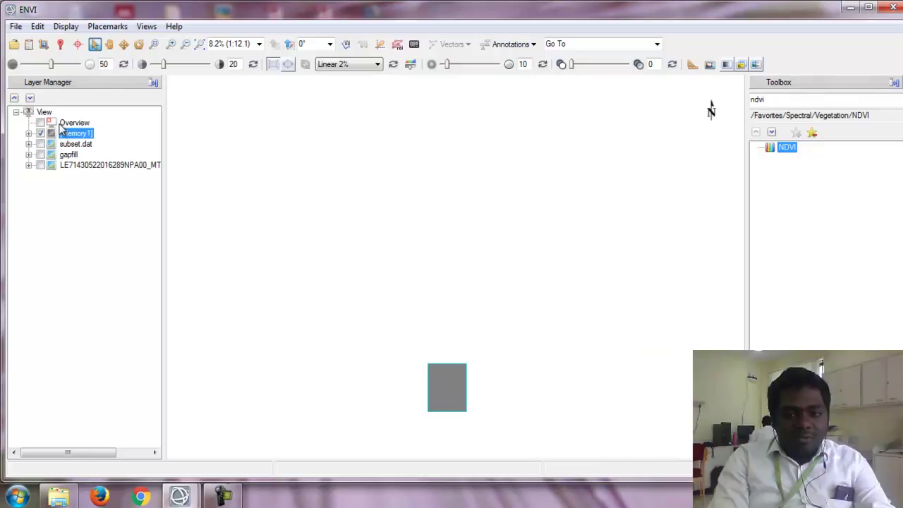
{"action": "right_click", "coordinate": [66, 132]}
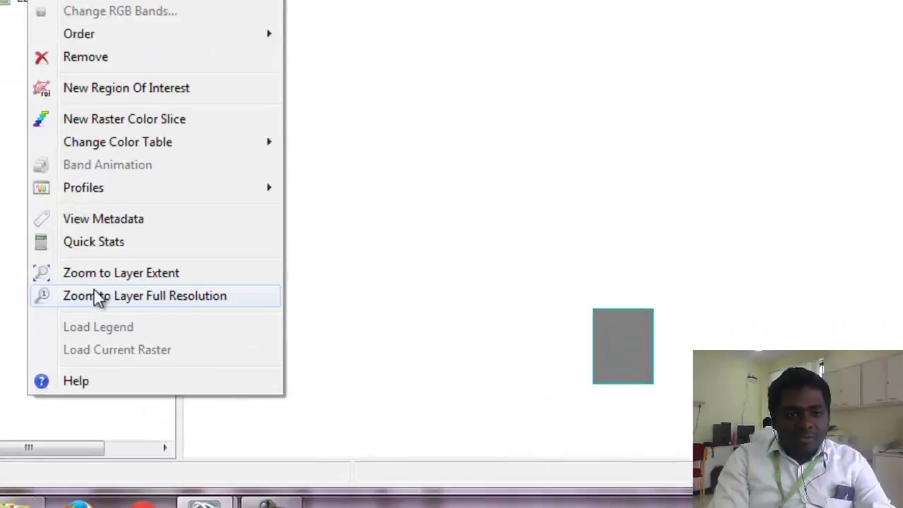
- Zoom to the [Memory1] extent and place a resized Cursor Value window below the image
{"action": "left_click", "coordinate": [104, 273]}
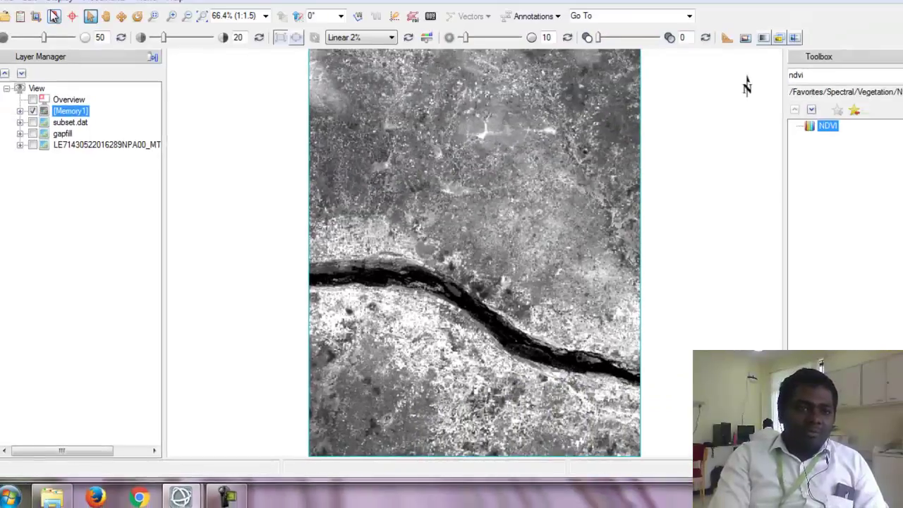
{"action": "key", "text": "ctrl+shift+v"}
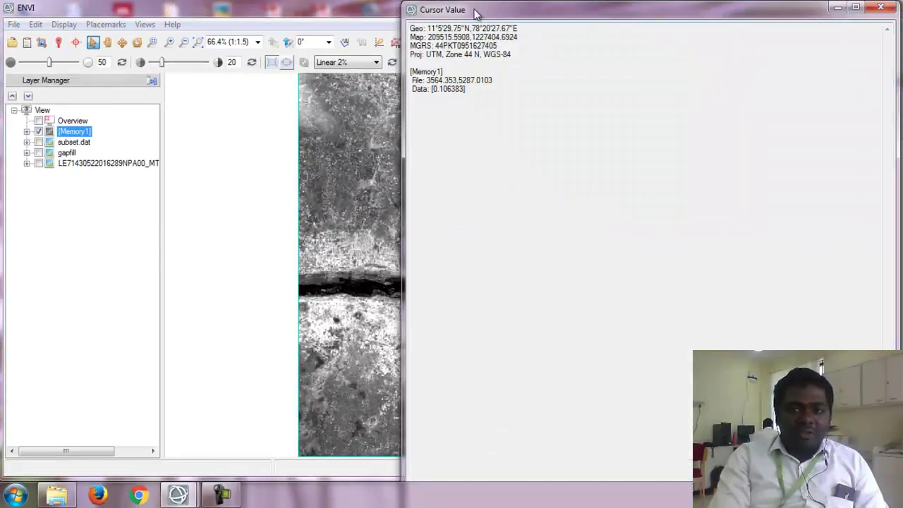
{"action": "left_click_drag", "start_coordinate": [487, 6], "coordinate": [683, 373]}
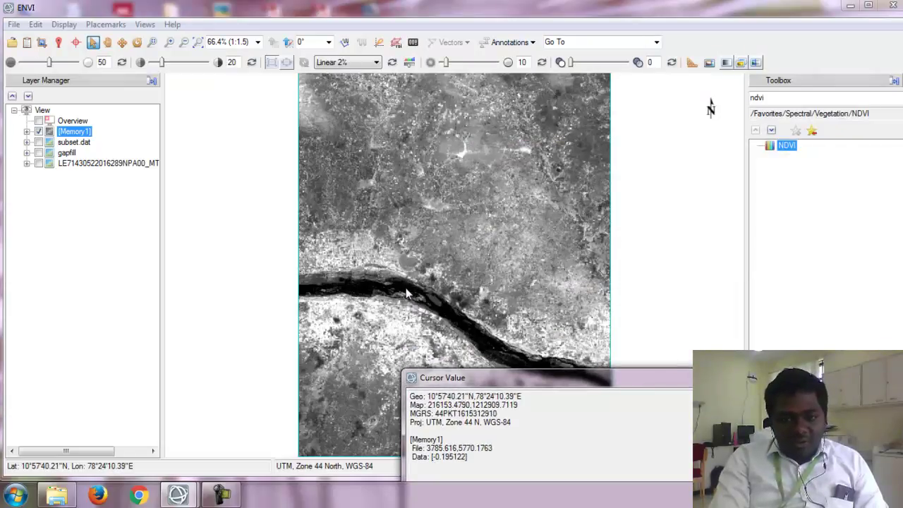
{"action": "left_click_drag", "start_coordinate": [462, 381], "coordinate": [177, 379]}
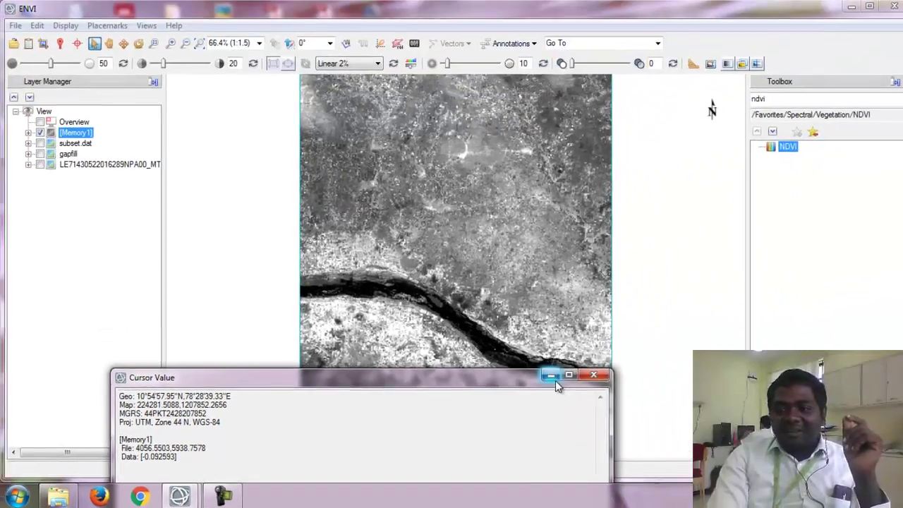
- Search the Toolbox for 'radiome', launch Radiometric Calibration, and choose subset.dat as input
{"action": "left_click", "coordinate": [796, 272]}
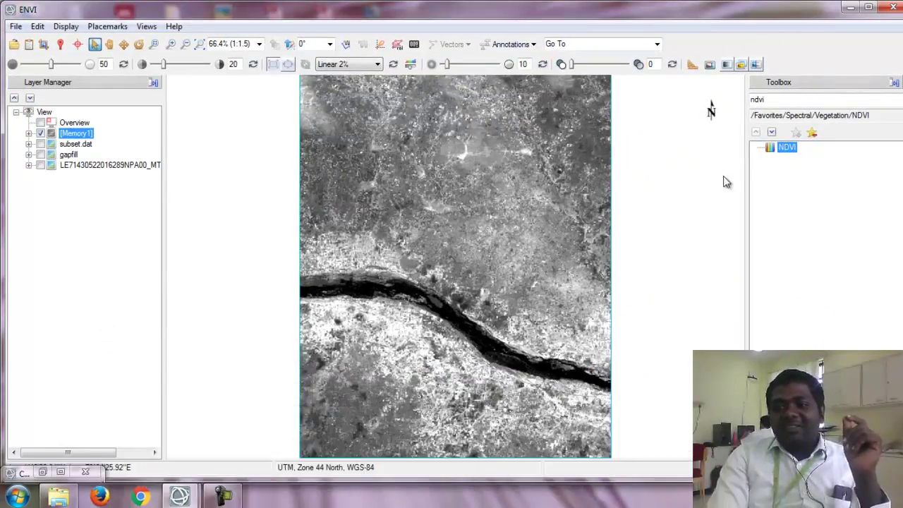
{"action": "double_click", "coordinate": [757, 99]}
{"action": "key", "text": "BackSpace"}
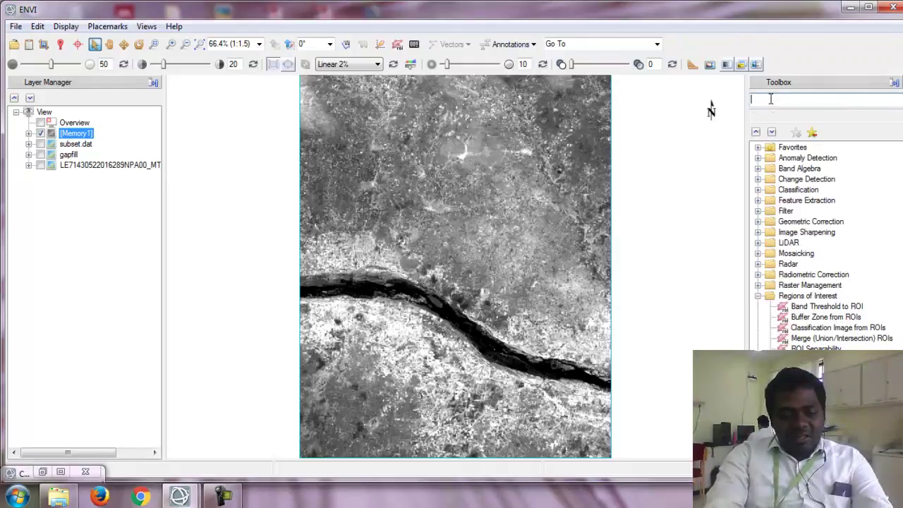
{"action": "type", "text": "ra"}
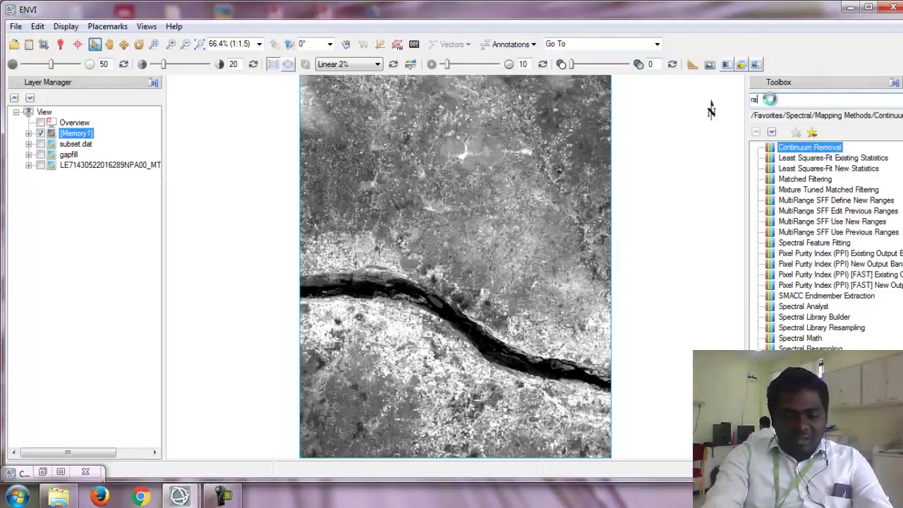
{"action": "type", "text": "diome"}
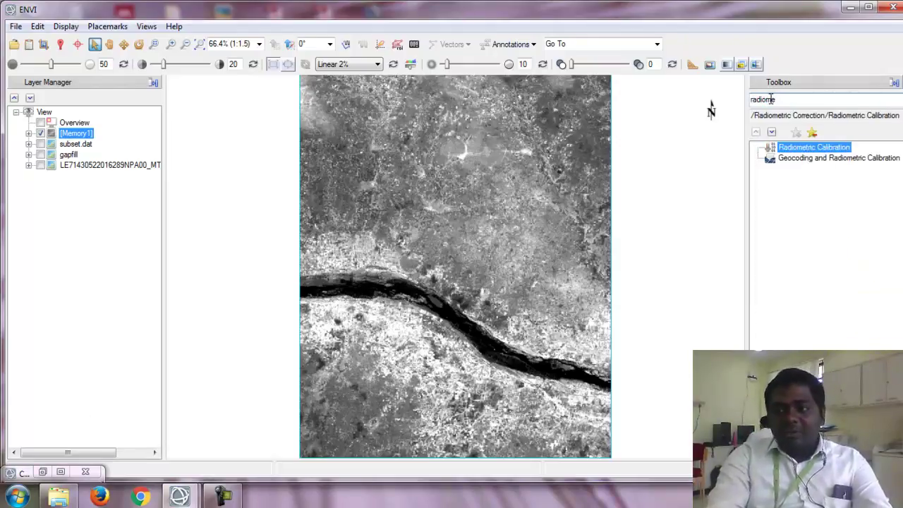
{"action": "double_click", "coordinate": [839, 149]}
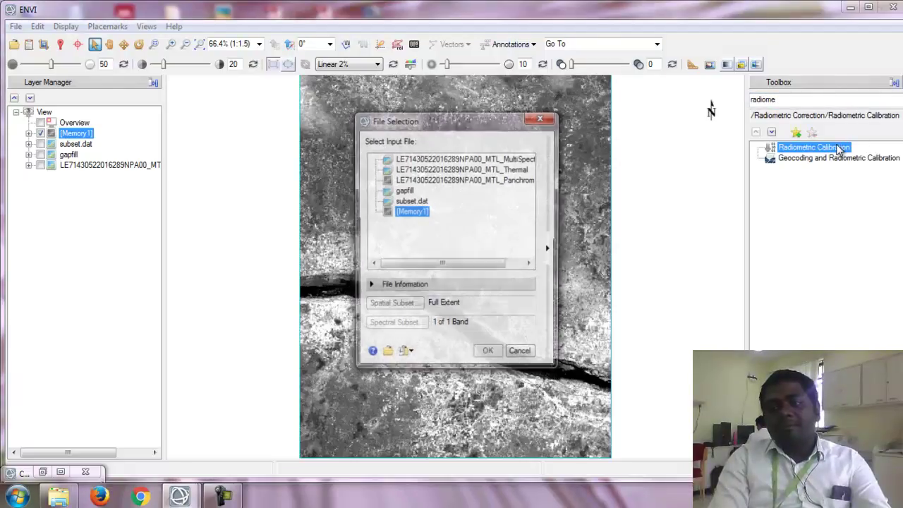
{"action": "left_click", "coordinate": [419, 201]}
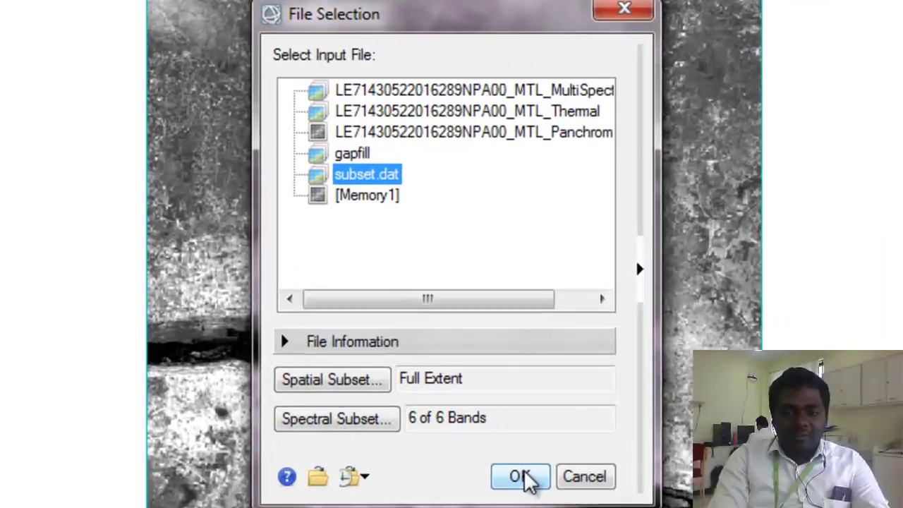
{"action": "left_click", "coordinate": [494, 377]}
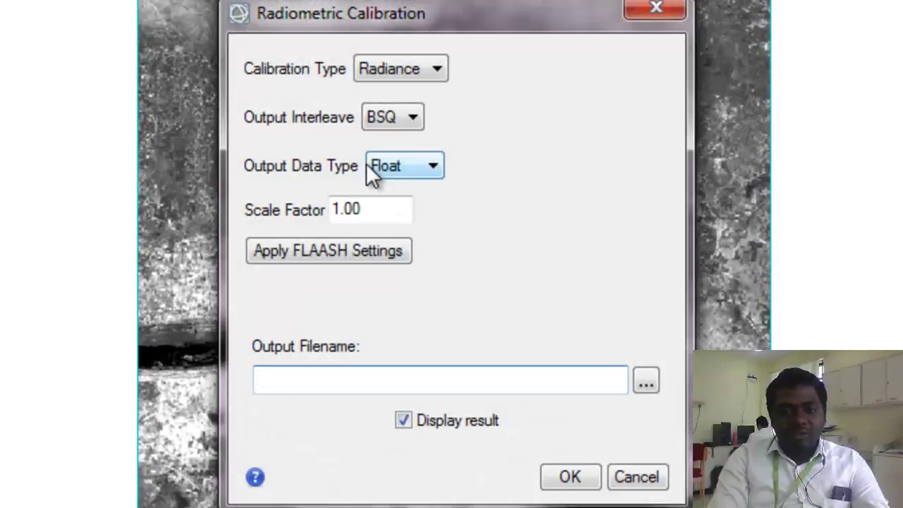
- Calibrate subset.dat with FLAASH settings and BIL interleave, saving radi.dat to the Desktop
{"action": "left_click", "coordinate": [311, 252]}
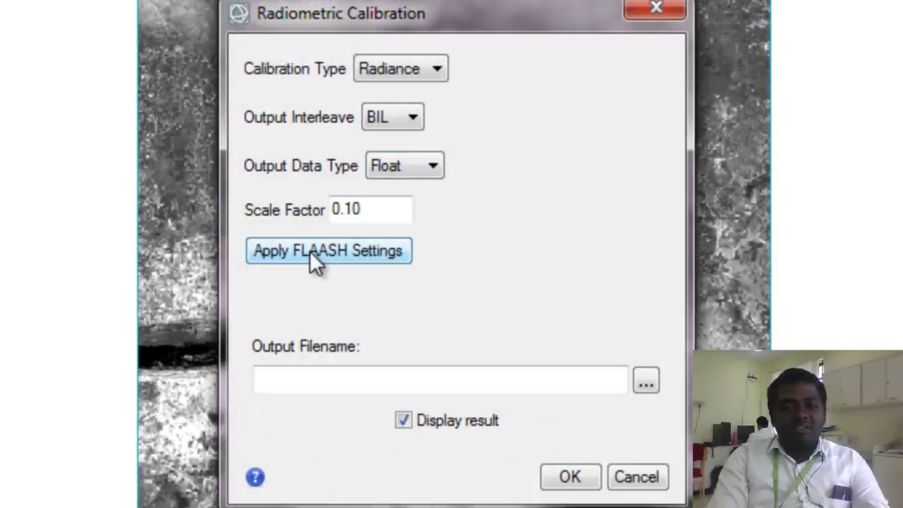
{"action": "left_click", "coordinate": [413, 120]}
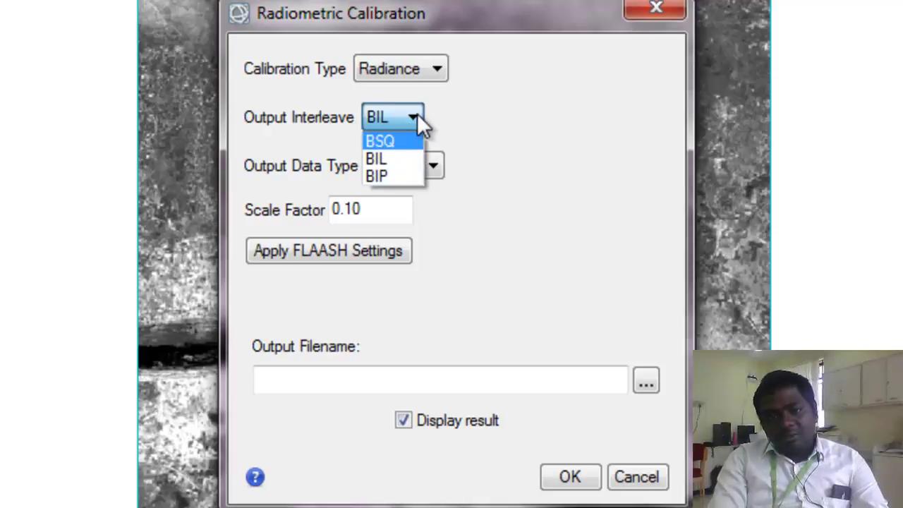
{"action": "left_click", "coordinate": [417, 112]}
{"action": "left_click", "coordinate": [417, 116]}
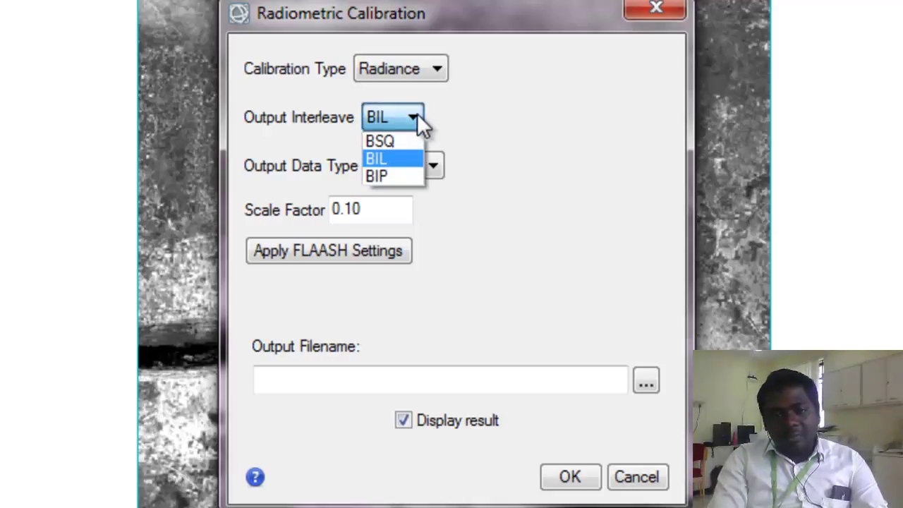
{"action": "left_click", "coordinate": [417, 113]}
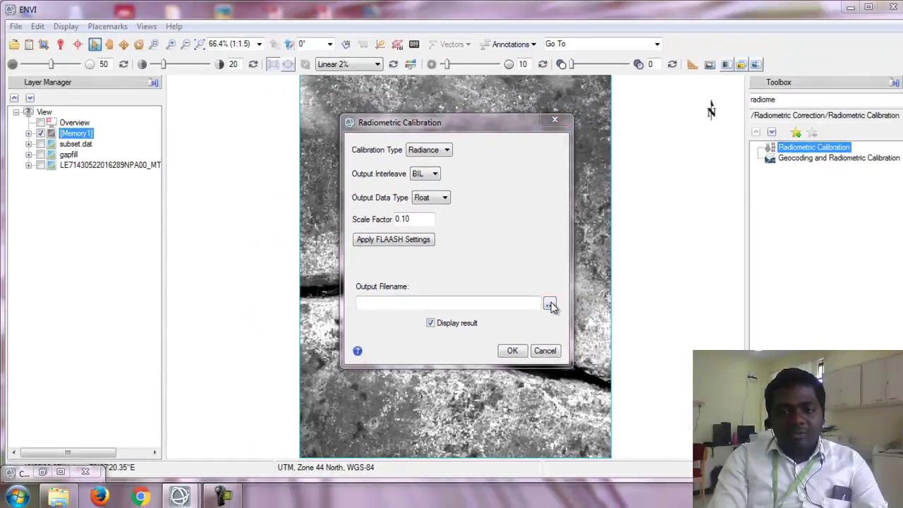
{"action": "left_click", "coordinate": [550, 304]}
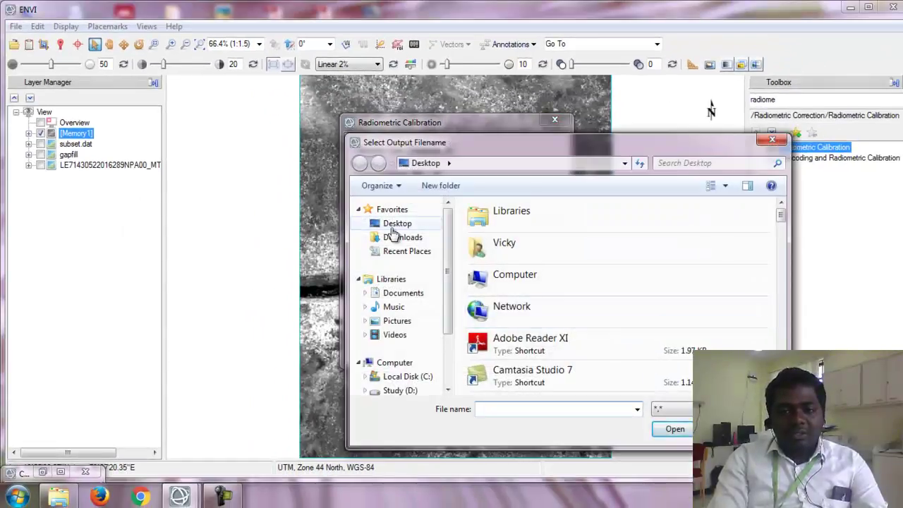
{"action": "left_click", "coordinate": [508, 409]}
{"action": "type", "text": "r"}
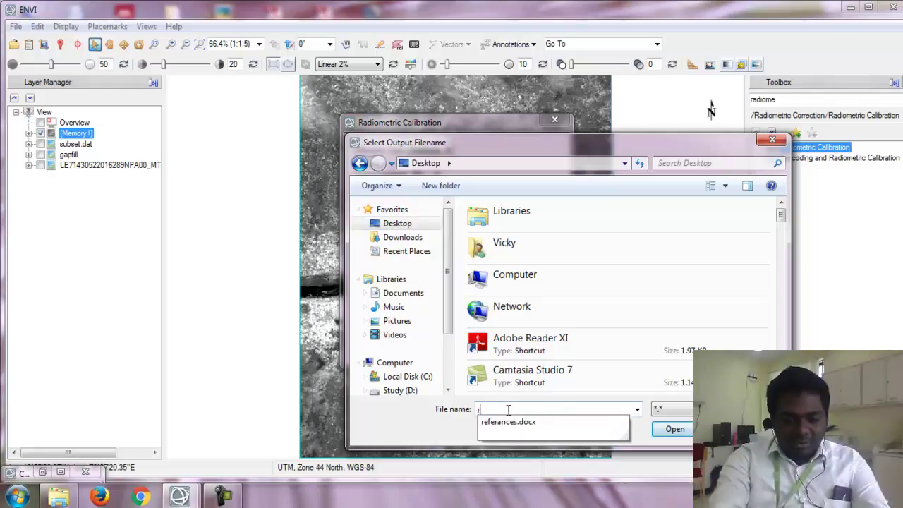
{"action": "type", "text": "adi"}
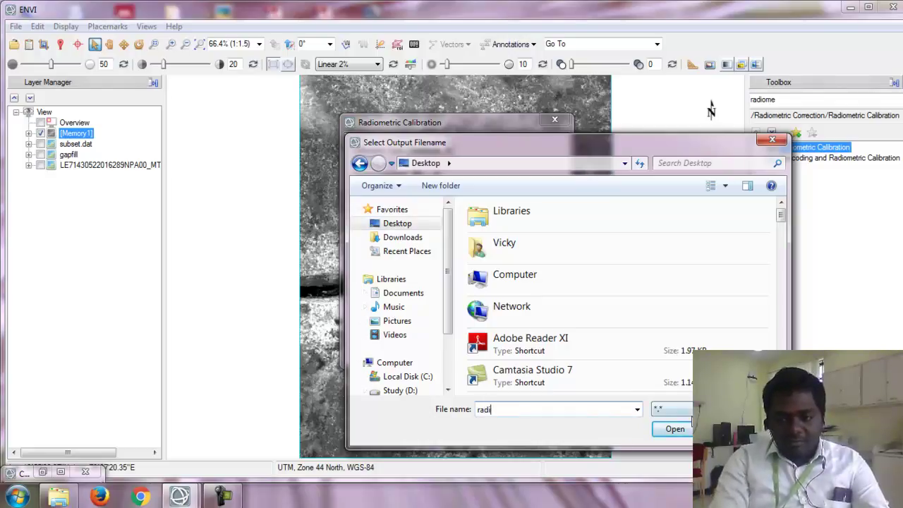
{"action": "left_click", "coordinate": [690, 431]}
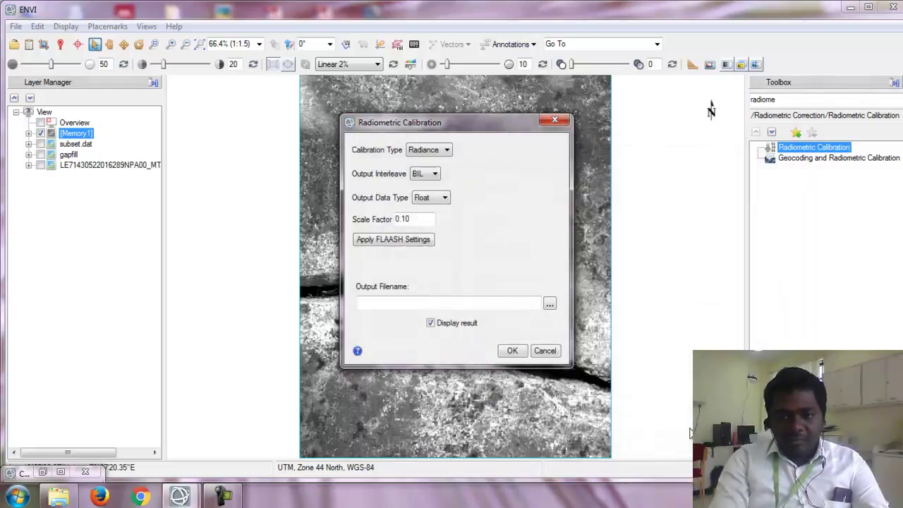
{"action": "left_click", "coordinate": [513, 351]}
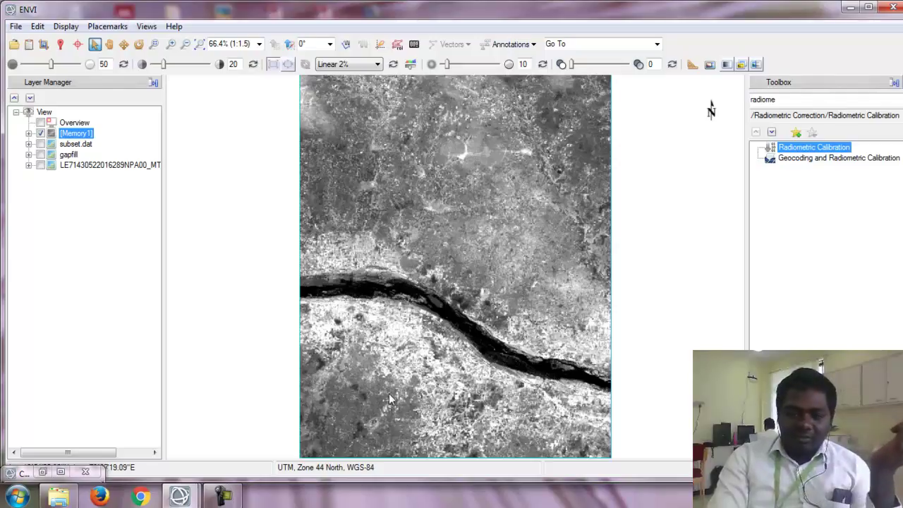
- Once the colour radi.dat image appears, clear the old Toolbox search text
{"action": "left_click", "coordinate": [223, 497]}
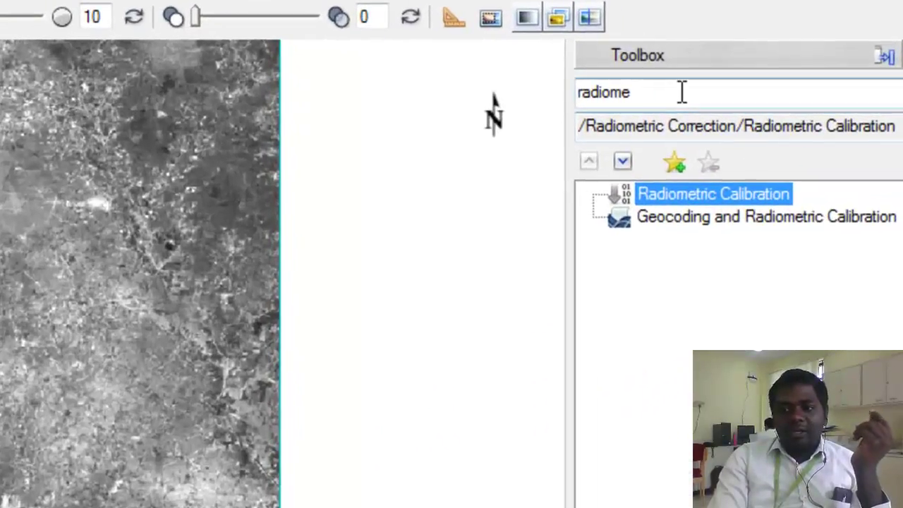
{"action": "double_click", "coordinate": [800, 100]}
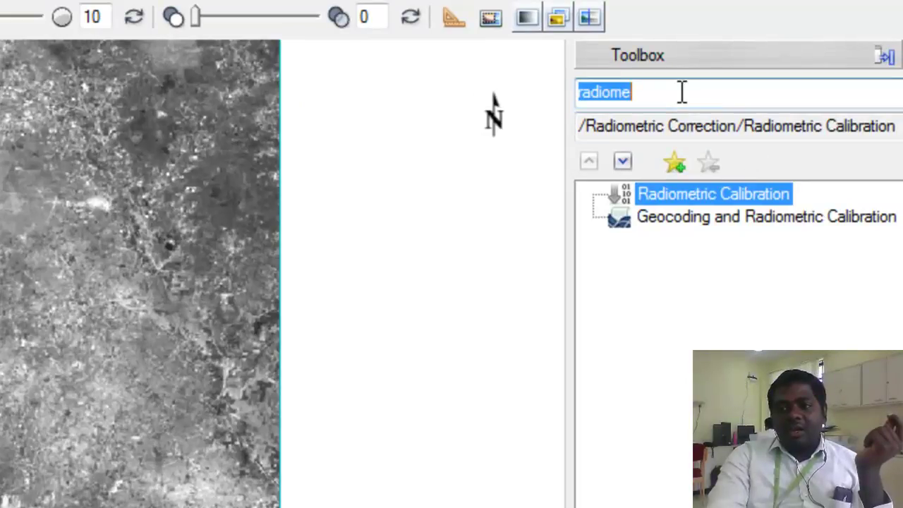
{"action": "key", "text": "BackSpace"}
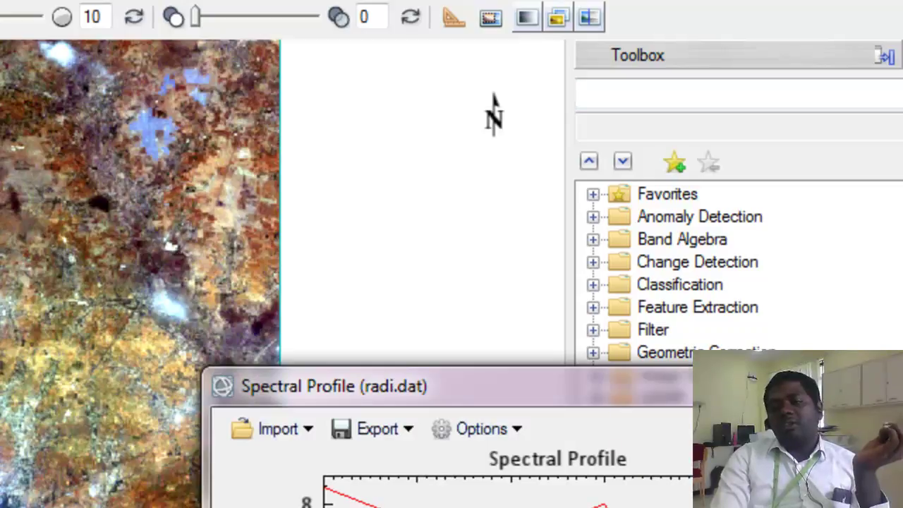
- Close the Spectral Profile and run QUAC on radi.dat with sensor type Landsat TM/ETM/OLI
{"action": "key", "text": "alt+F4"}
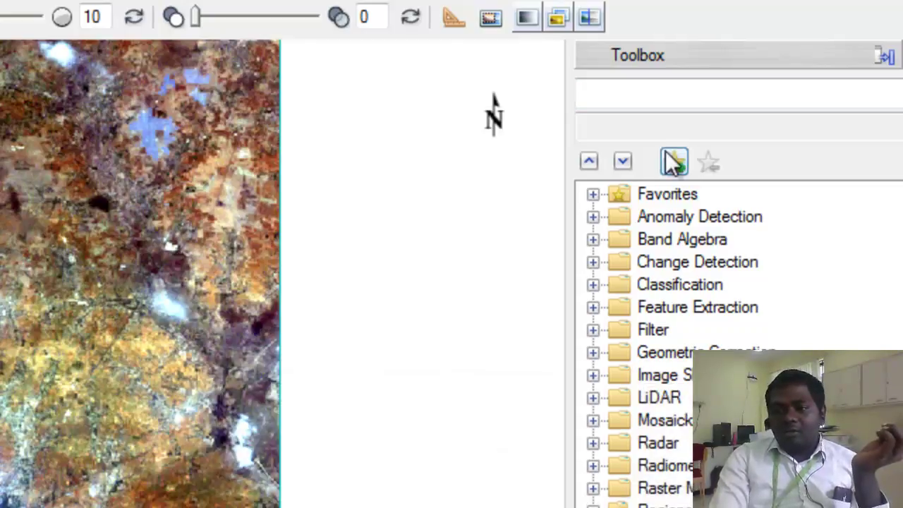
{"action": "left_click", "coordinate": [650, 93]}
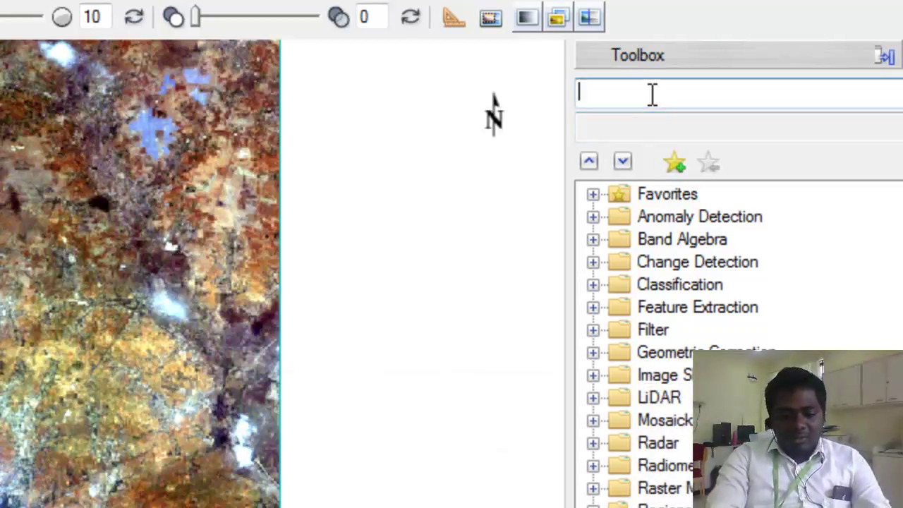
{"action": "type", "text": "QUA"}
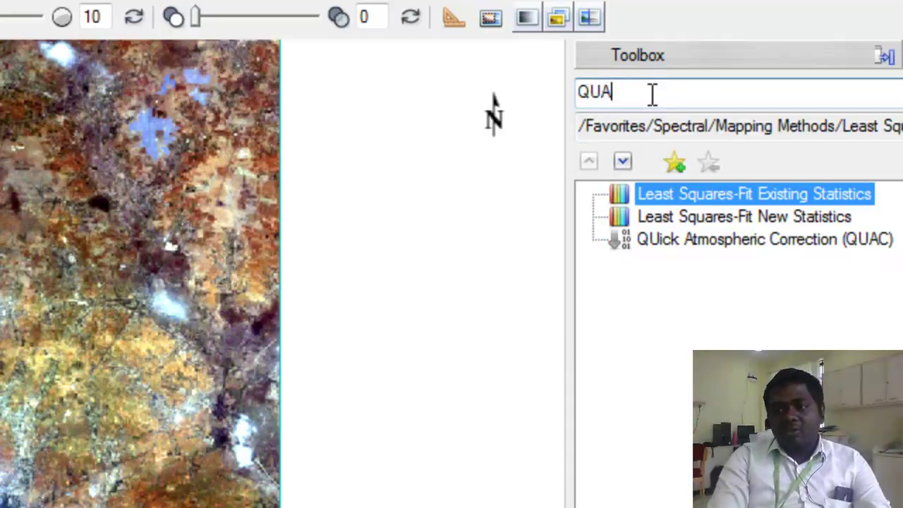
{"action": "double_click", "coordinate": [844, 244]}
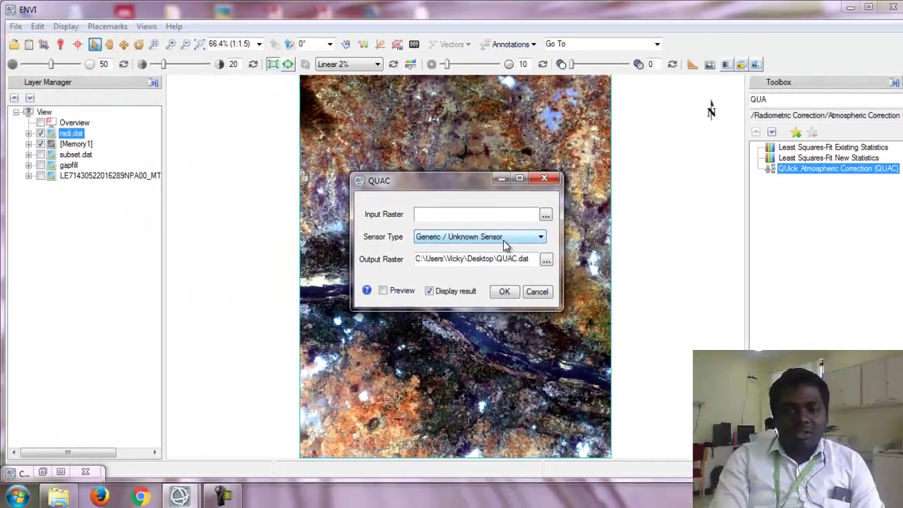
{"action": "left_click", "coordinate": [53, 388]}
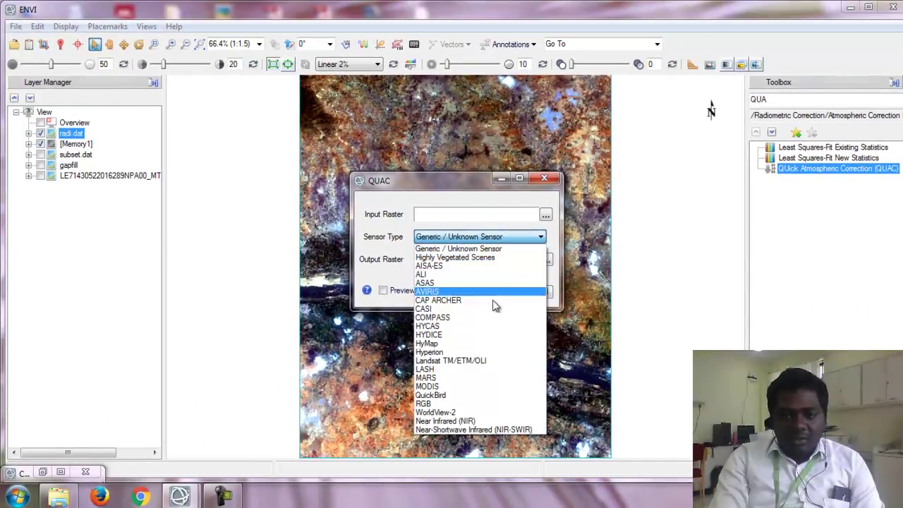
{"action": "left_click", "coordinate": [483, 362]}
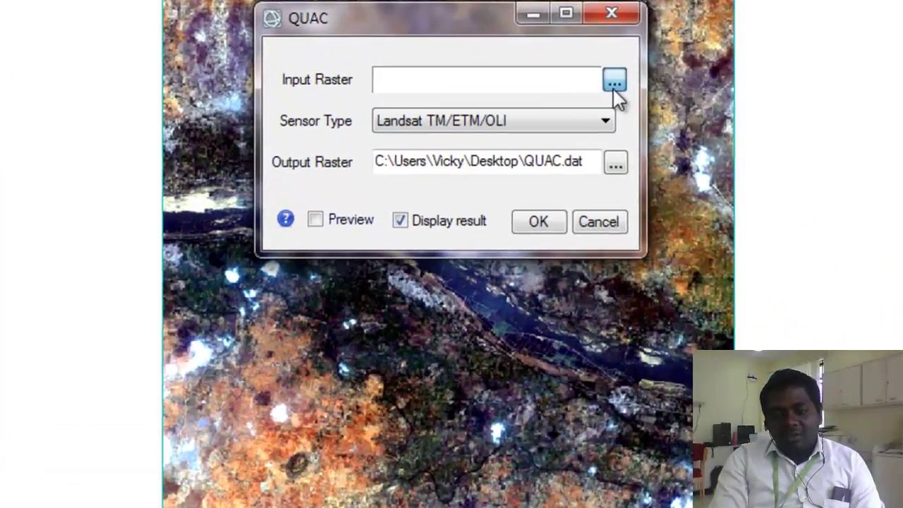
{"action": "left_click", "coordinate": [614, 83]}
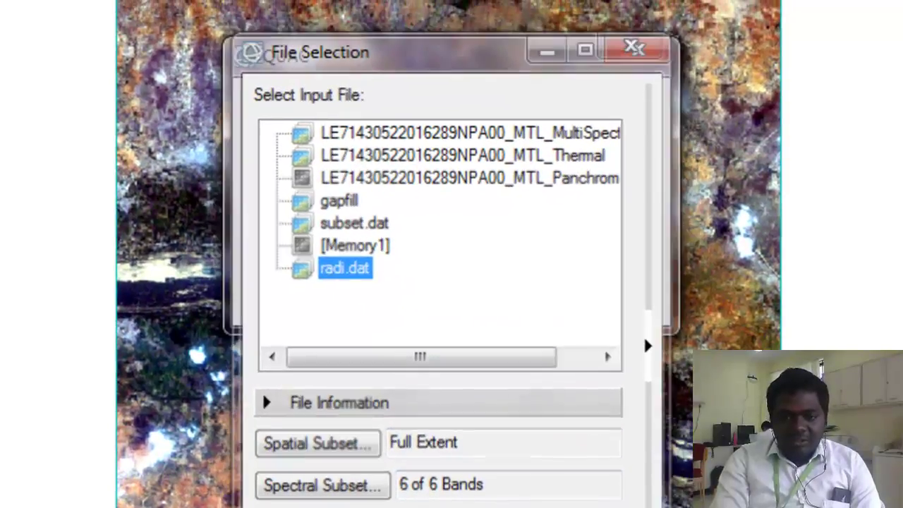
{"action": "left_click", "coordinate": [557, 504]}
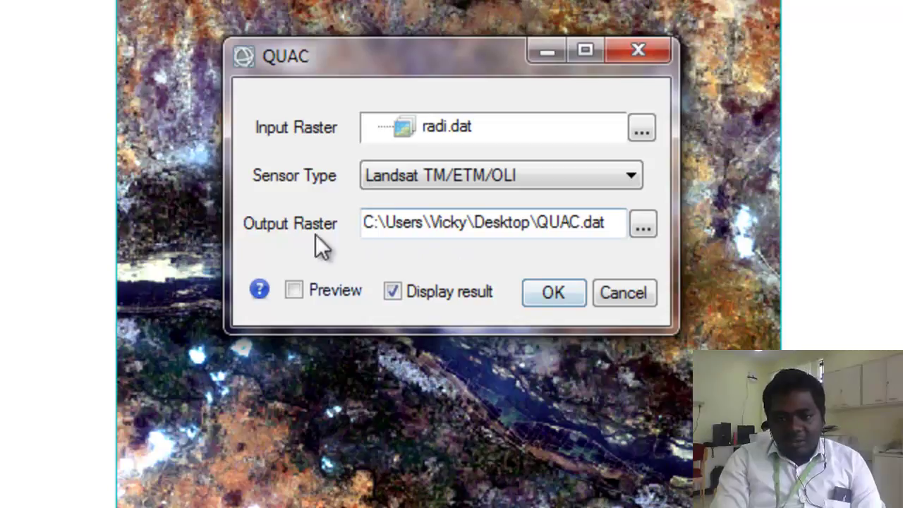
{"action": "left_click", "coordinate": [538, 303]}
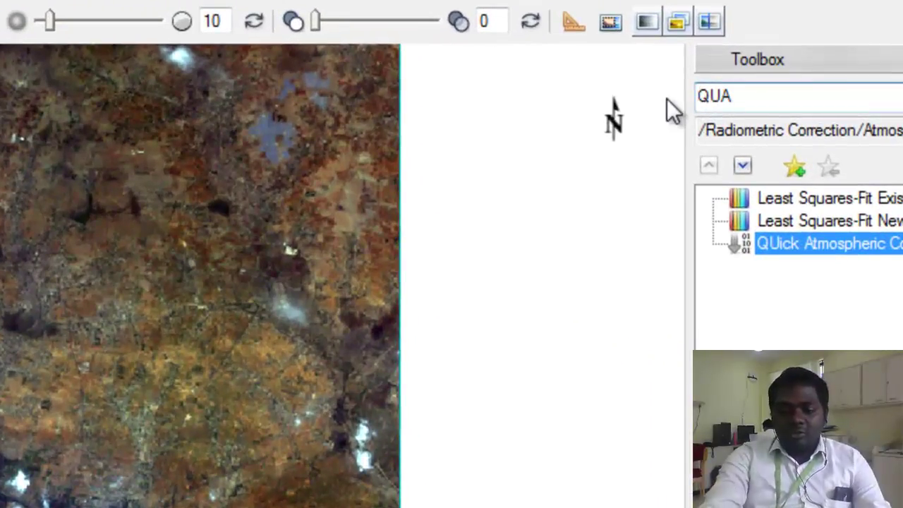
- Compute NDVI from QUAC.dat (red band 3, near-IR band 4) into memory as Memory2
{"action": "key", "text": "Delete"}
{"action": "key", "text": "Delete"}
{"action": "key", "text": "Delete"}
{"action": "type", "text": "NDVI"}
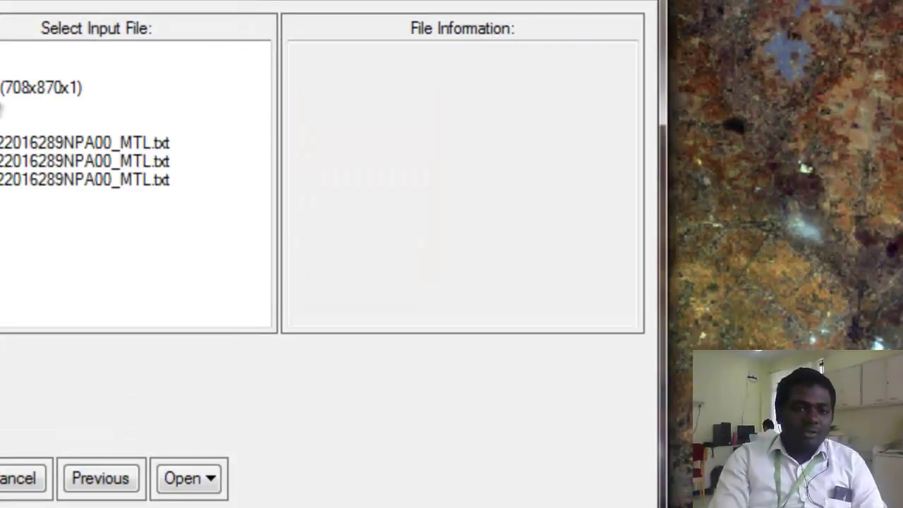
{"action": "left_click", "coordinate": [2, 70]}
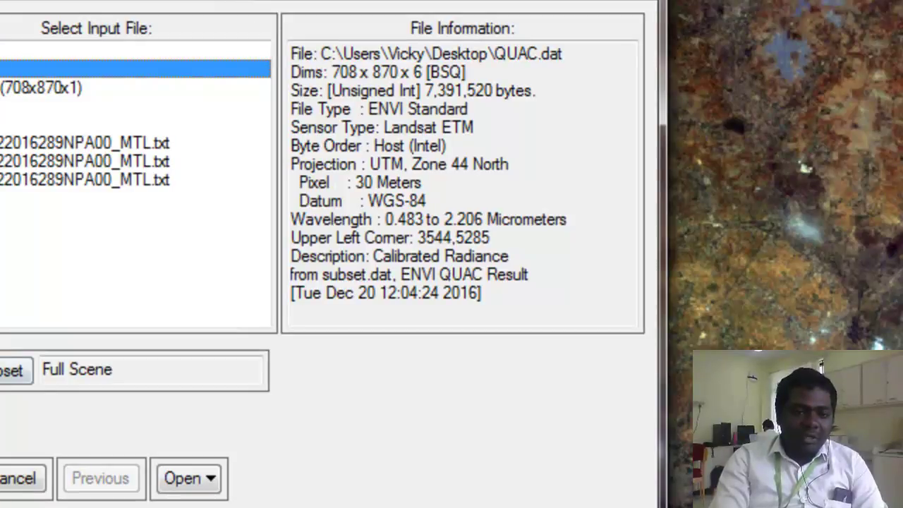
{"action": "key", "text": "Return"}
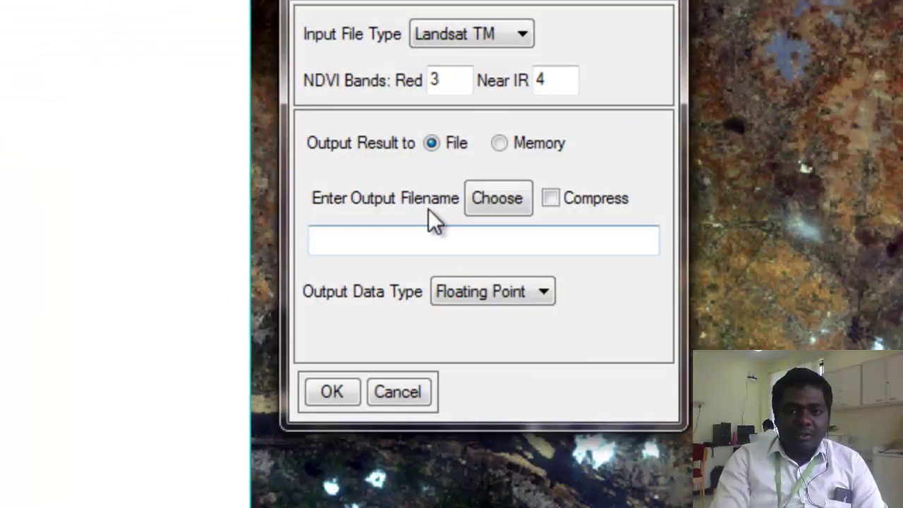
{"action": "left_click", "coordinate": [520, 145]}
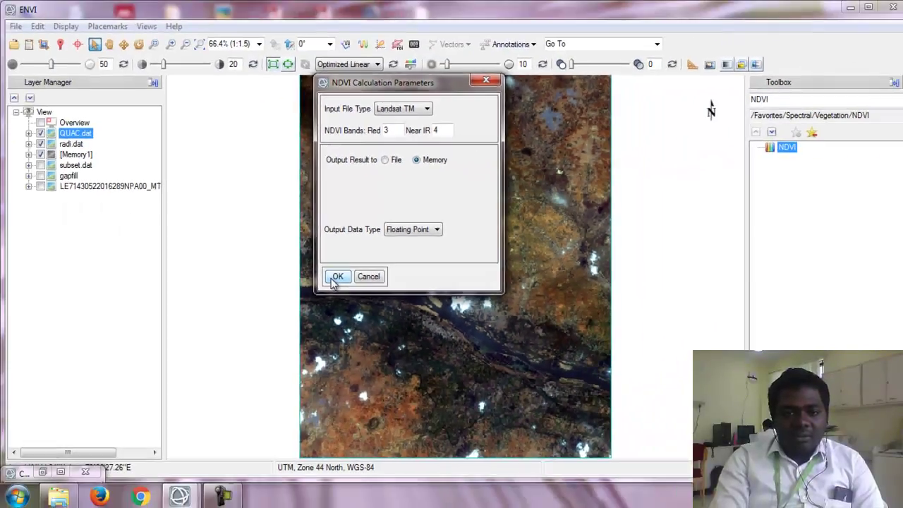
{"action": "left_click", "coordinate": [318, 393]}
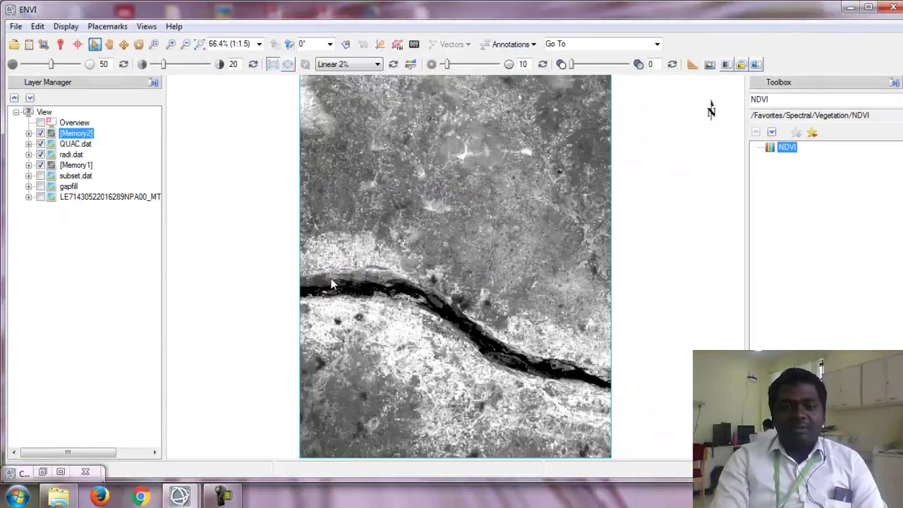
- Hide QUAC.dat and radi.dat, then compare Memory2 and Memory1 NDVI pixel values (0.718809 vs 0.253521)
{"action": "left_click", "coordinate": [41, 144]}
{"action": "left_click", "coordinate": [40, 154]}
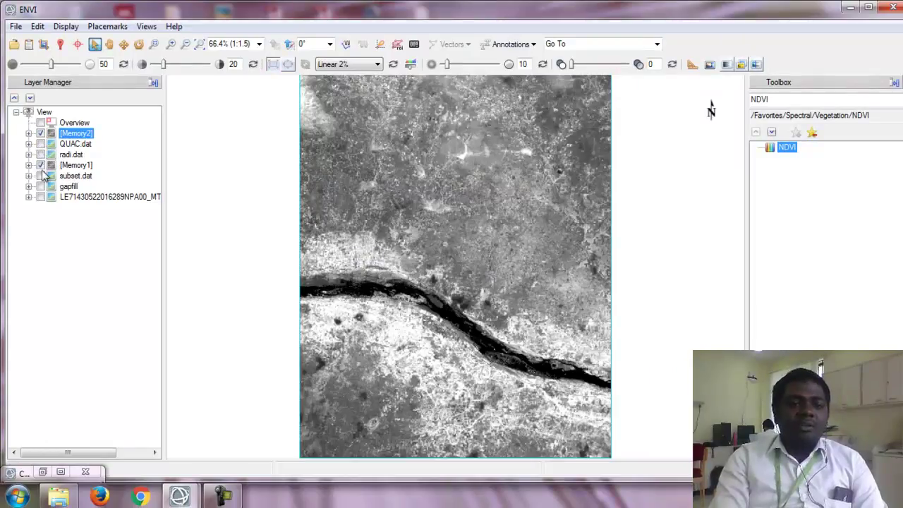
{"action": "left_click", "coordinate": [61, 44]}
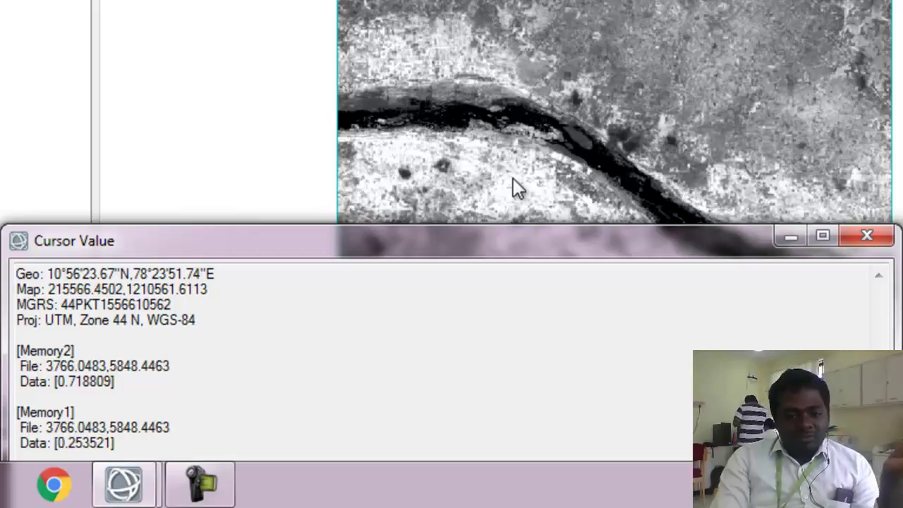
{"action": "left_click", "coordinate": [206, 486]}
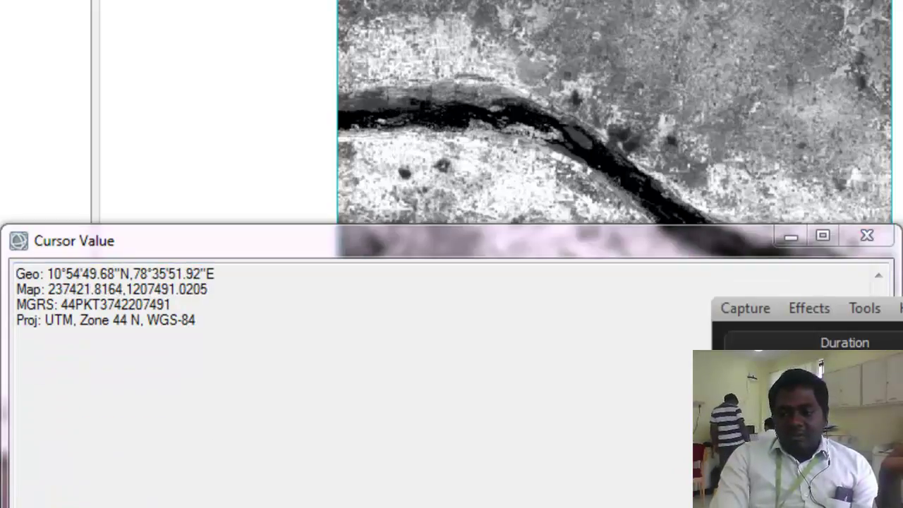